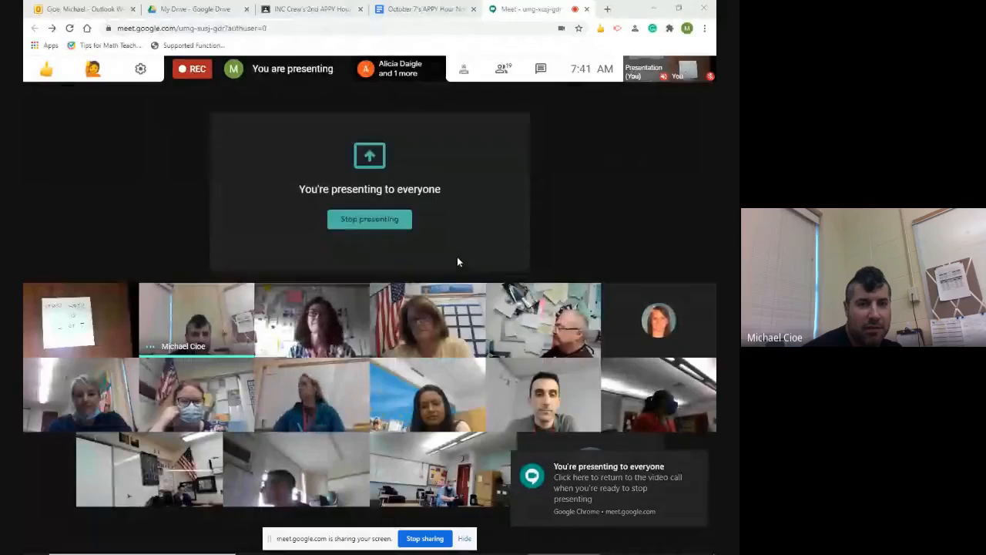
- Clear the meeting and Google Classroom windows away and sign in to GoGuardian with the Google account
{"action": "left_click", "coordinate": [653, 6]}
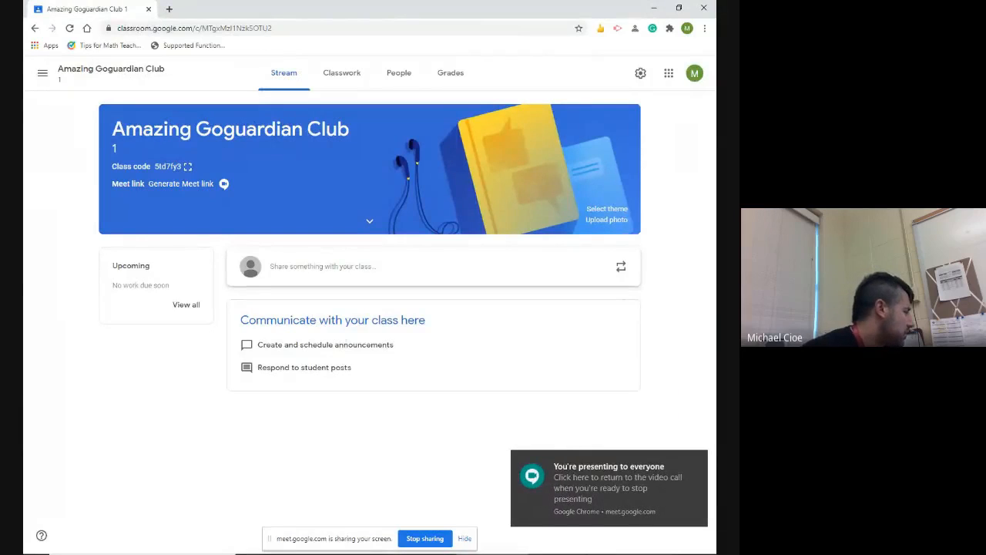
{"action": "left_click", "coordinate": [654, 8]}
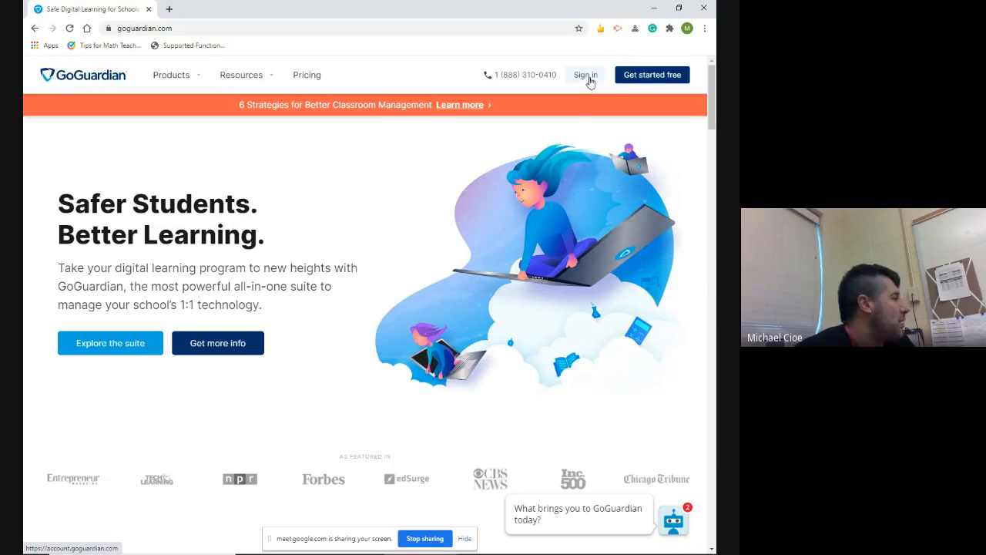
{"action": "left_click", "coordinate": [587, 76]}
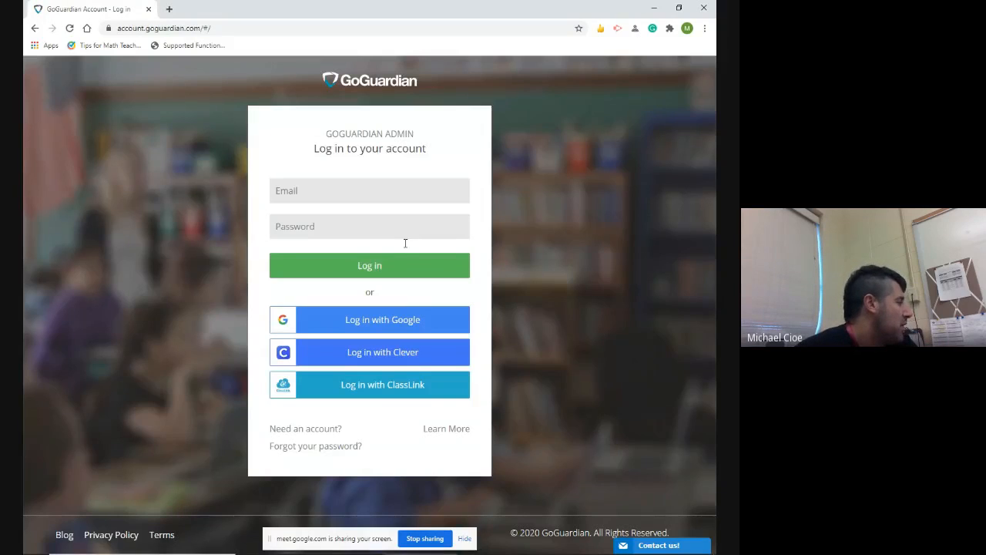
{"action": "left_click", "coordinate": [408, 320]}
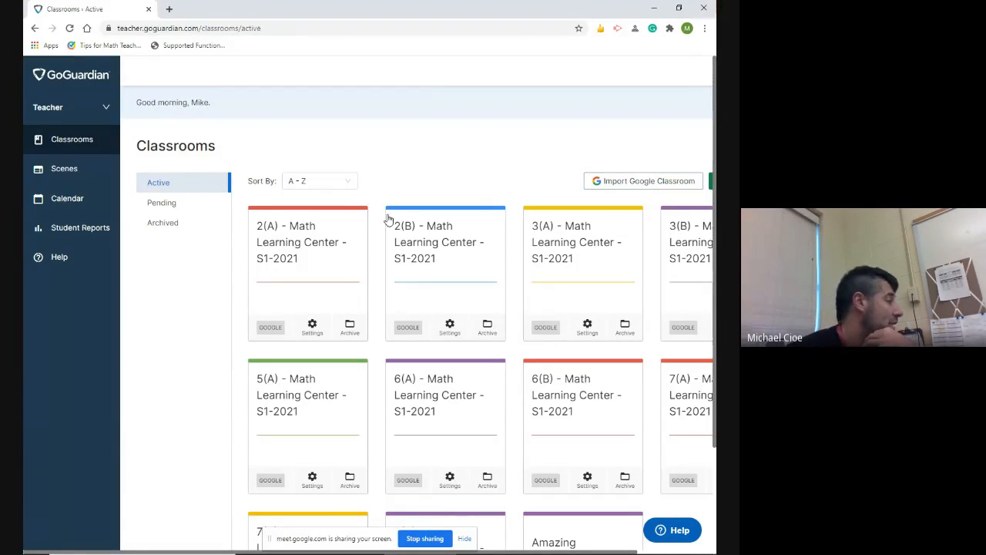
- View the student roster of the 2(A) - Math Learning Center - S1-2021 classroom and return to the classroom list
{"action": "left_click", "coordinate": [316, 240]}
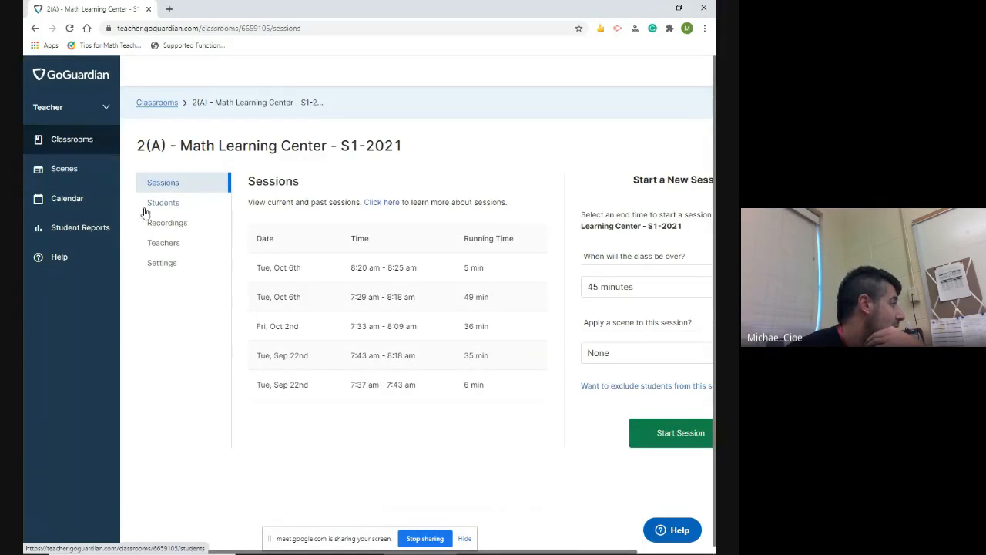
{"action": "left_click", "coordinate": [178, 204]}
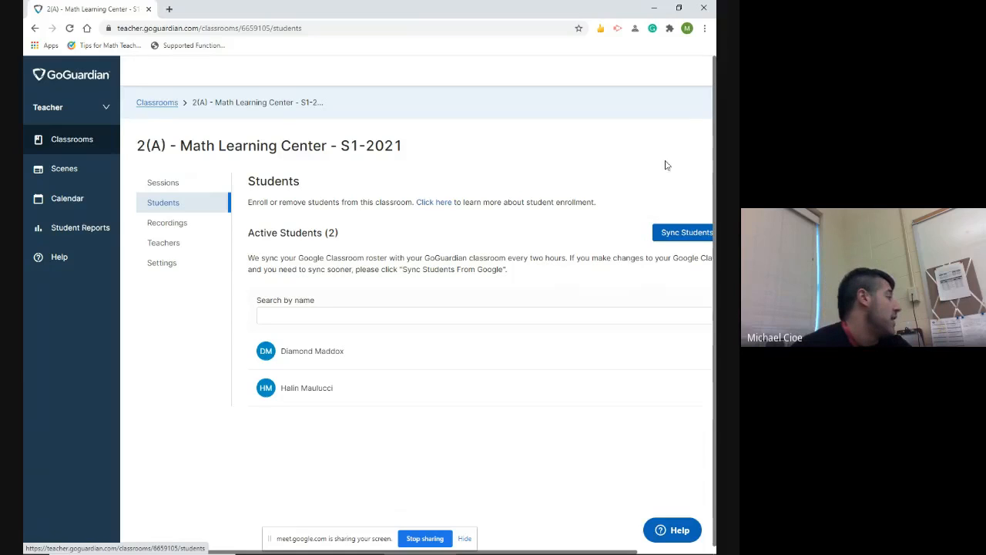
{"action": "left_click", "coordinate": [80, 146]}
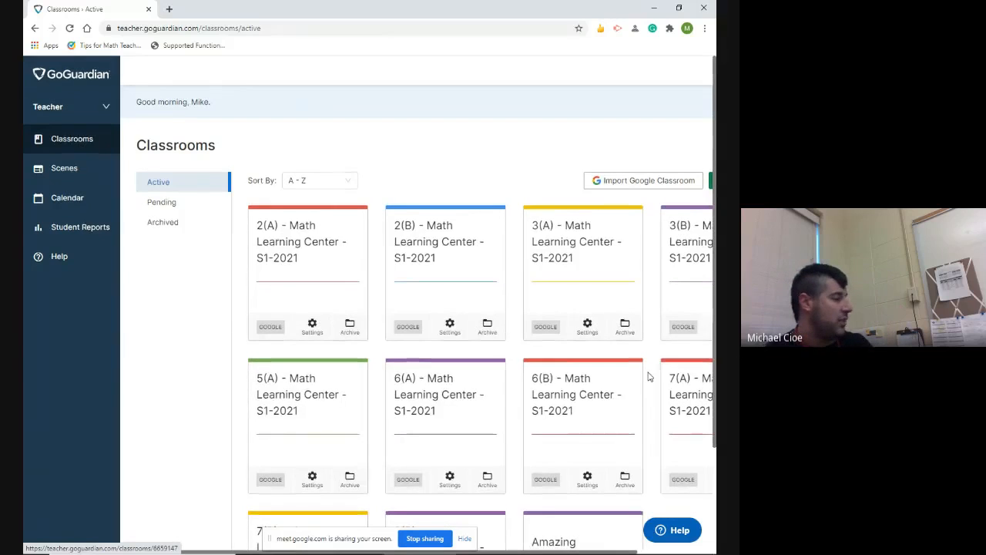
- Start a new 45-minute session for the Amazing Goguardian Club classroom with no scene applied
{"action": "scroll", "coordinate": [649, 376], "scroll_direction": "down", "scroll_amount": 3}
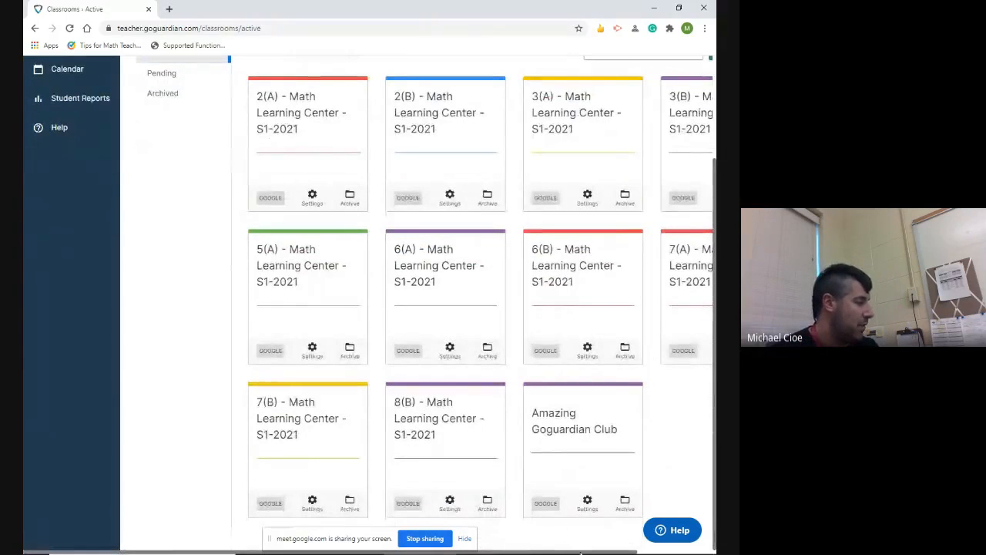
{"action": "scroll", "coordinate": [581, 552], "scroll_direction": "right", "scroll_amount": 2}
{"action": "left_click", "coordinate": [547, 423]}
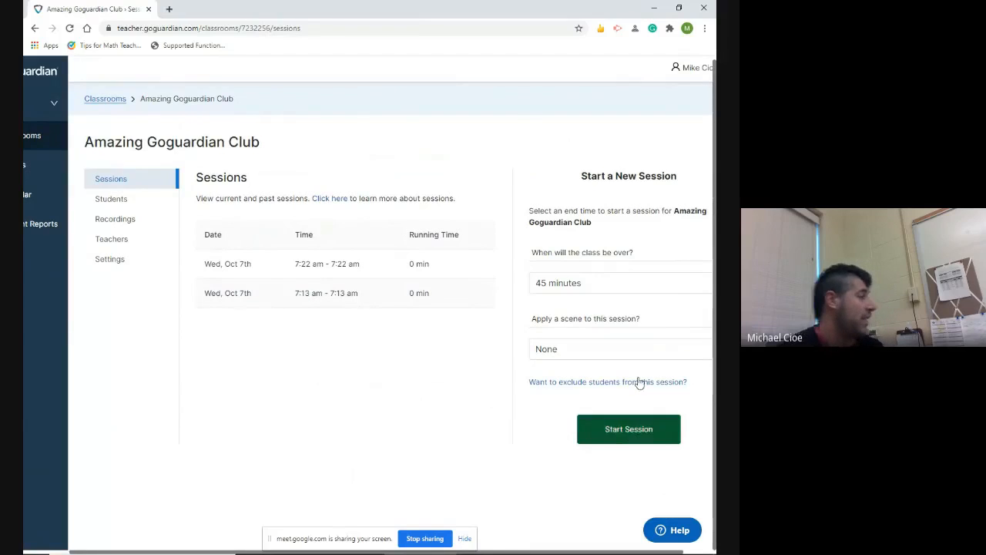
{"action": "left_click", "coordinate": [670, 285]}
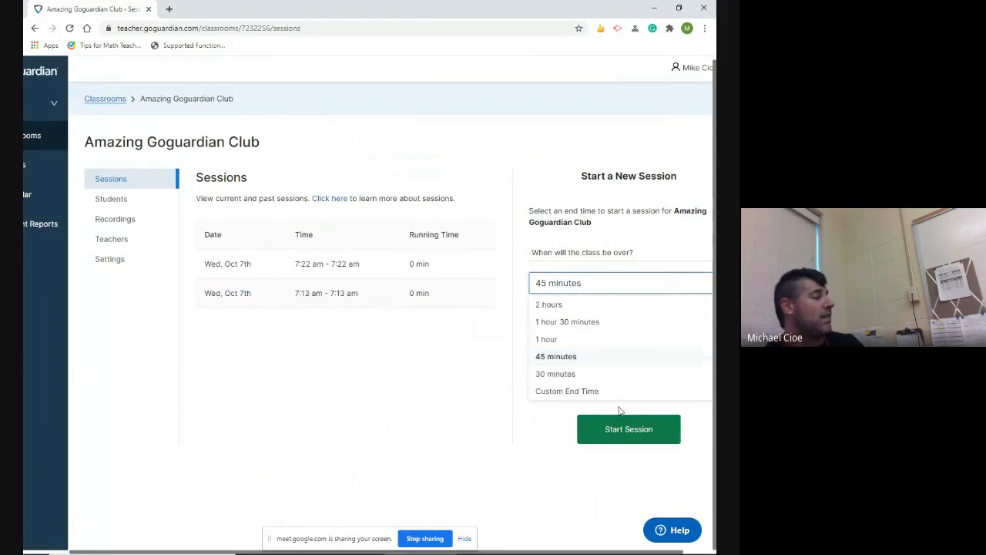
{"action": "left_click", "coordinate": [468, 419]}
{"action": "left_click", "coordinate": [612, 352]}
{"action": "left_click", "coordinate": [612, 355]}
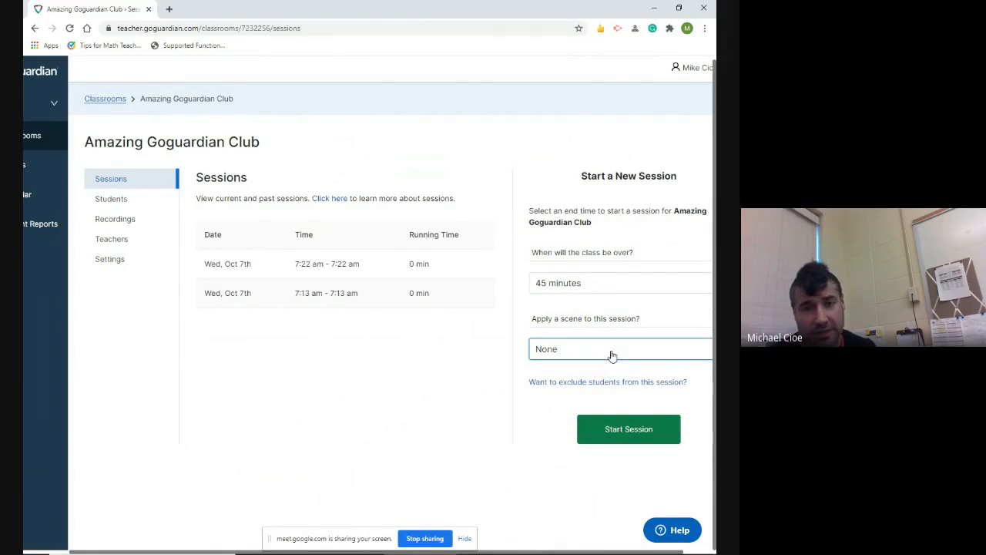
{"action": "left_click", "coordinate": [629, 430]}
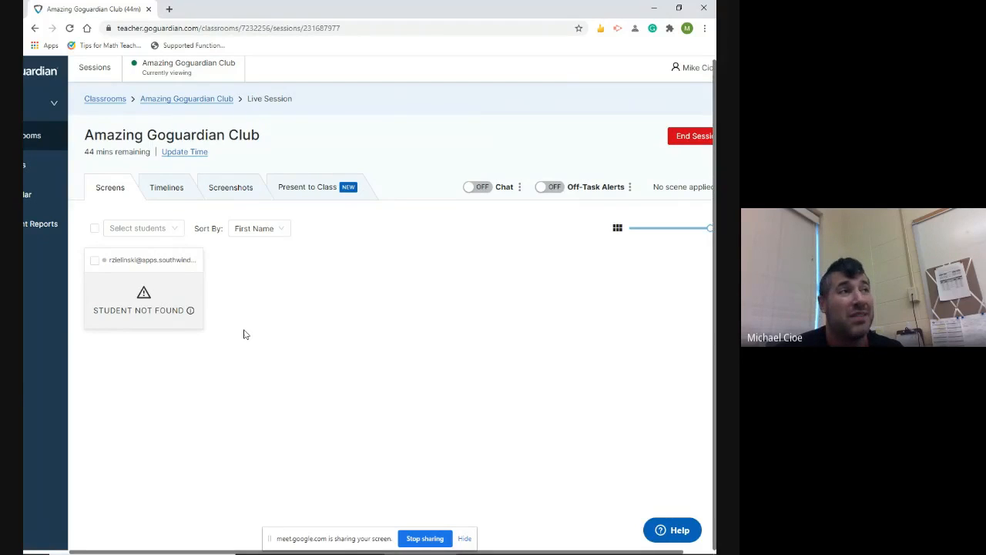
- Turn on chat in the live Amazing Goguardian Club session, and end the session
{"action": "left_click", "coordinate": [478, 188]}
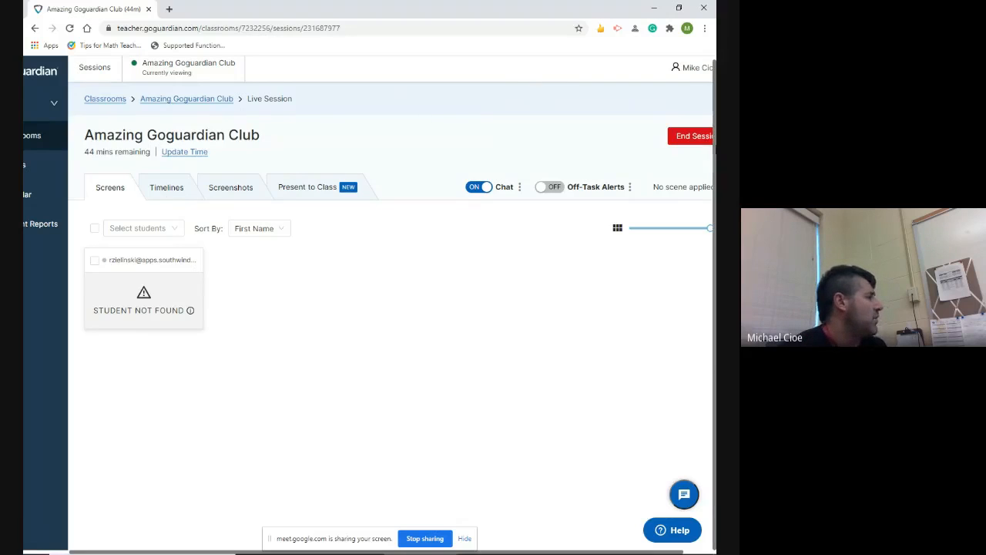
{"action": "left_click", "coordinate": [697, 145]}
{"action": "left_click", "coordinate": [432, 268]}
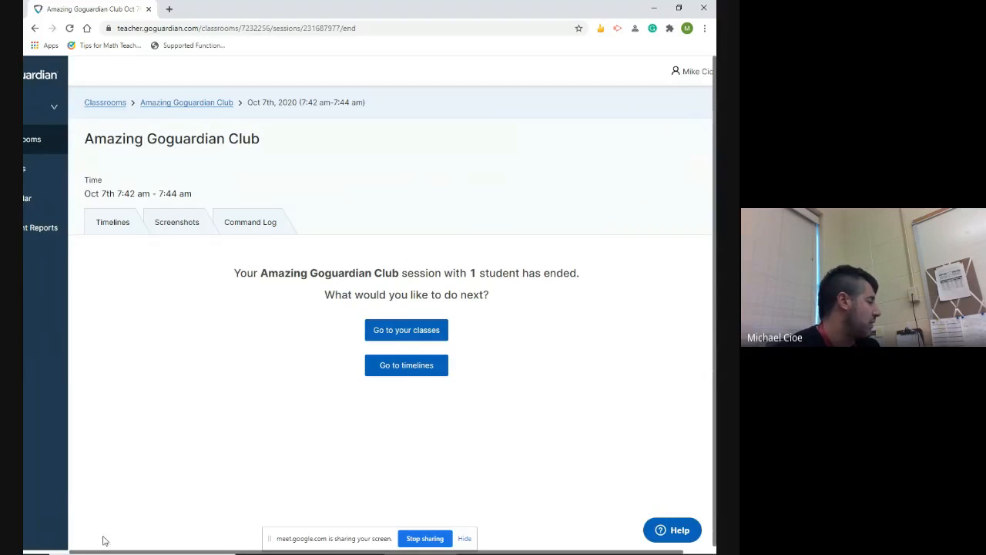
- Review the student timelines of the 2(A) - Math Learning Center session held on Oct 6th from 8:20 to 8:25 am
{"action": "left_click_drag", "start_coordinate": [108, 552], "coordinate": [58, 552]}
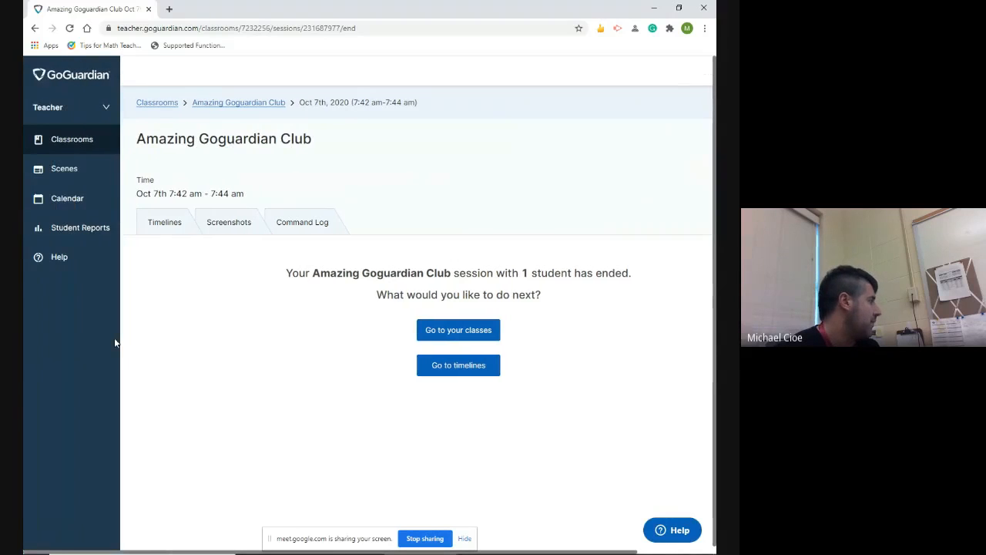
{"action": "left_click", "coordinate": [59, 143]}
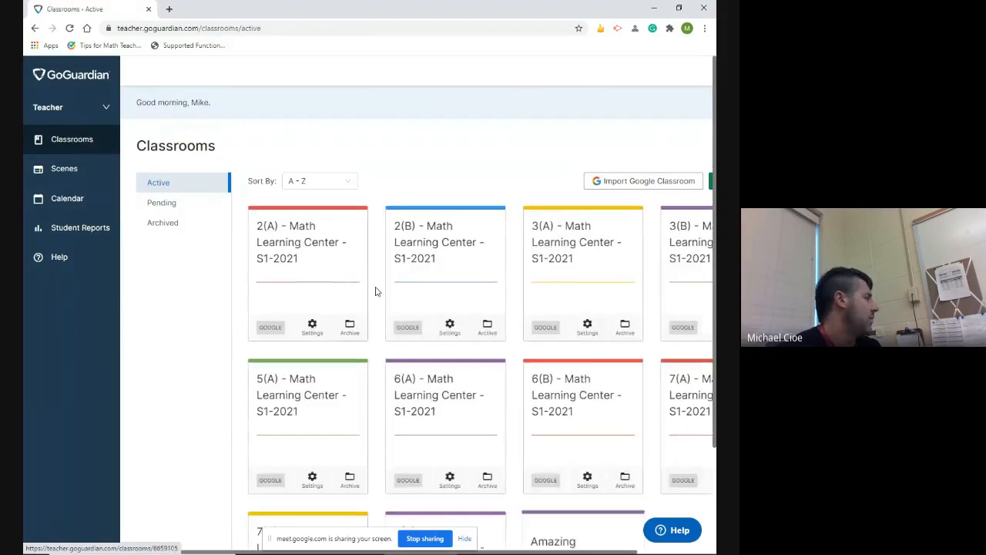
{"action": "left_click", "coordinate": [300, 265]}
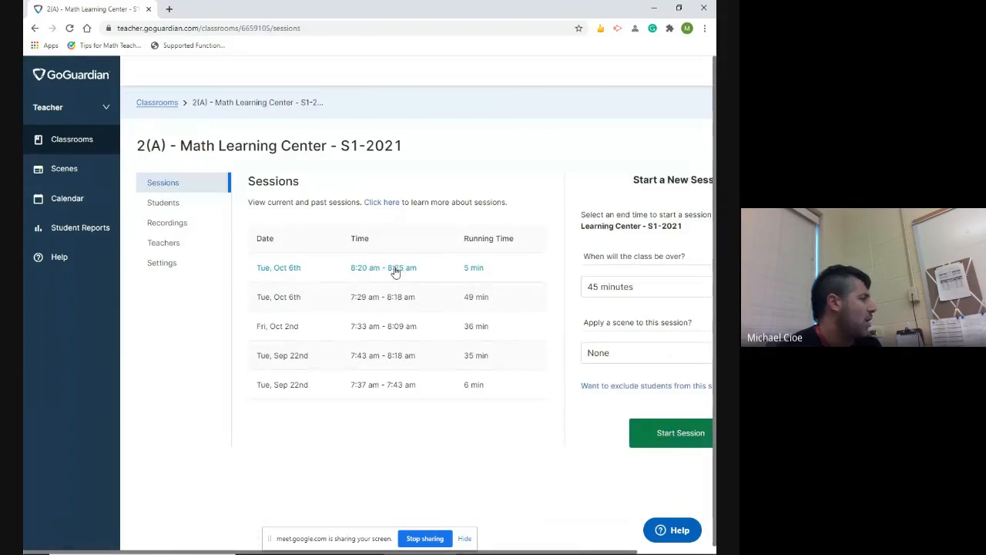
{"action": "left_click", "coordinate": [396, 271]}
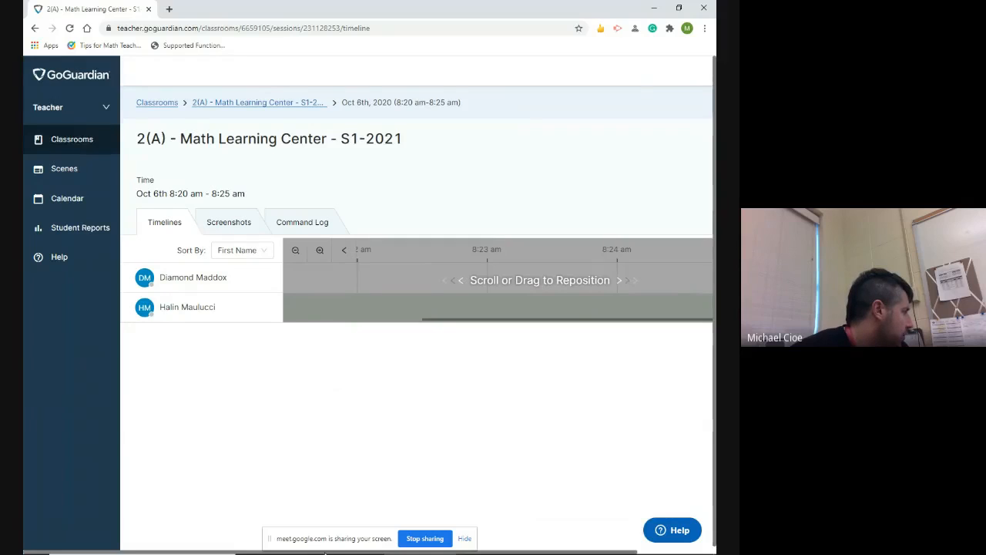
{"action": "left_click_drag", "start_coordinate": [326, 552], "coordinate": [408, 551]}
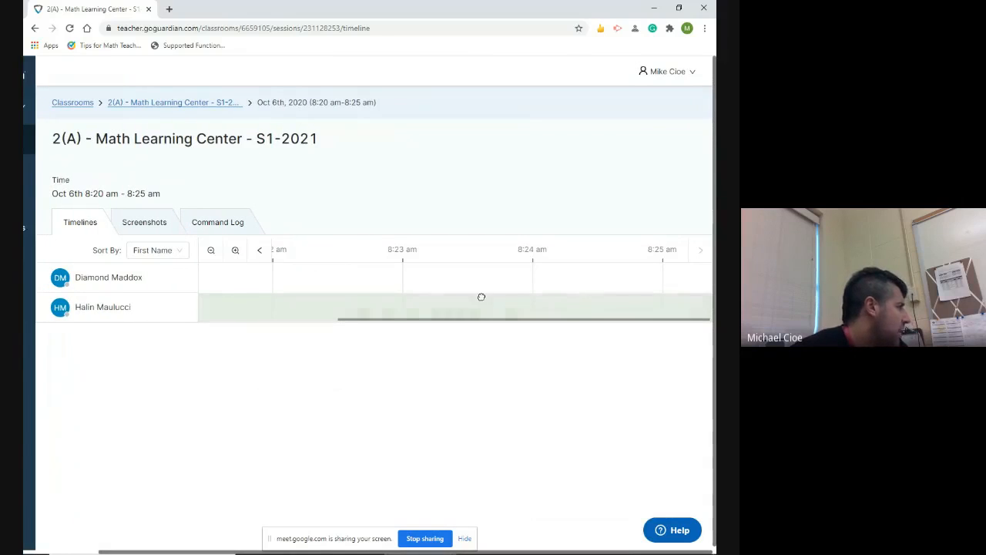
{"action": "left_click_drag", "start_coordinate": [394, 313], "coordinate": [532, 311]}
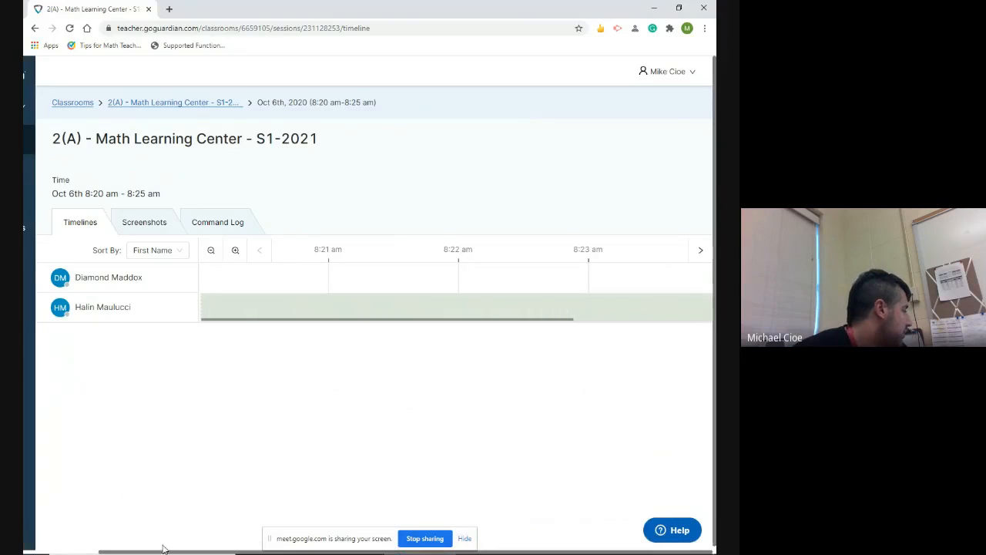
{"action": "left_click_drag", "start_coordinate": [162, 548], "coordinate": [79, 549]}
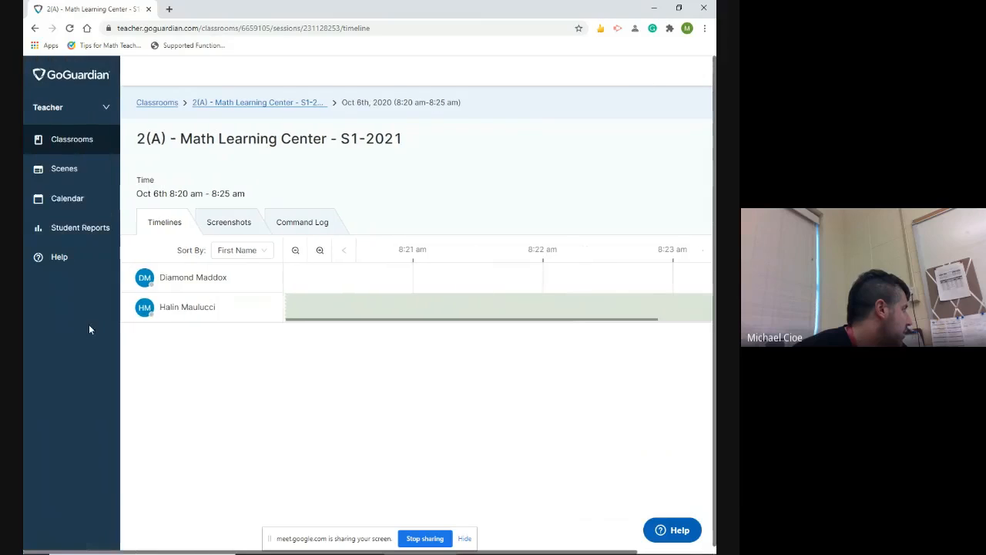
- Open the 5(A) - Math Learning Center session of Oct 5th, 10:33–10:58 am, and trace its student timelines back to the session's start
{"action": "left_click", "coordinate": [86, 143]}
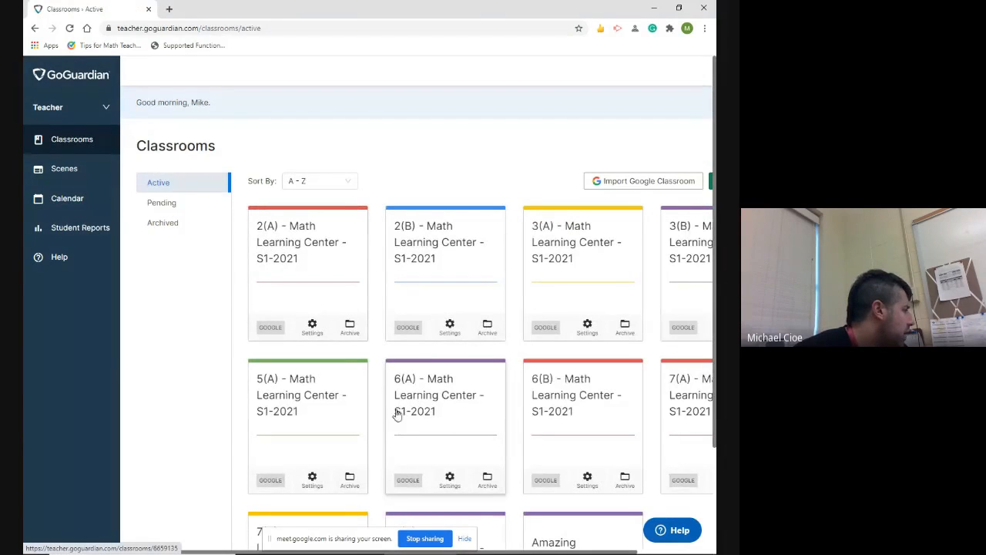
{"action": "left_click", "coordinate": [304, 394]}
{"action": "left_click", "coordinate": [328, 279]}
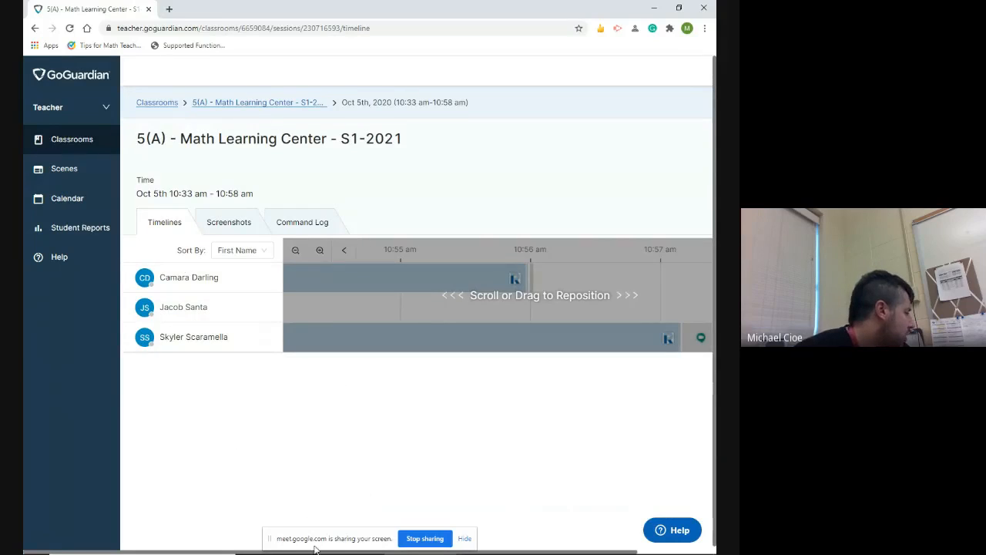
{"action": "left_click_drag", "start_coordinate": [367, 552], "coordinate": [448, 551]}
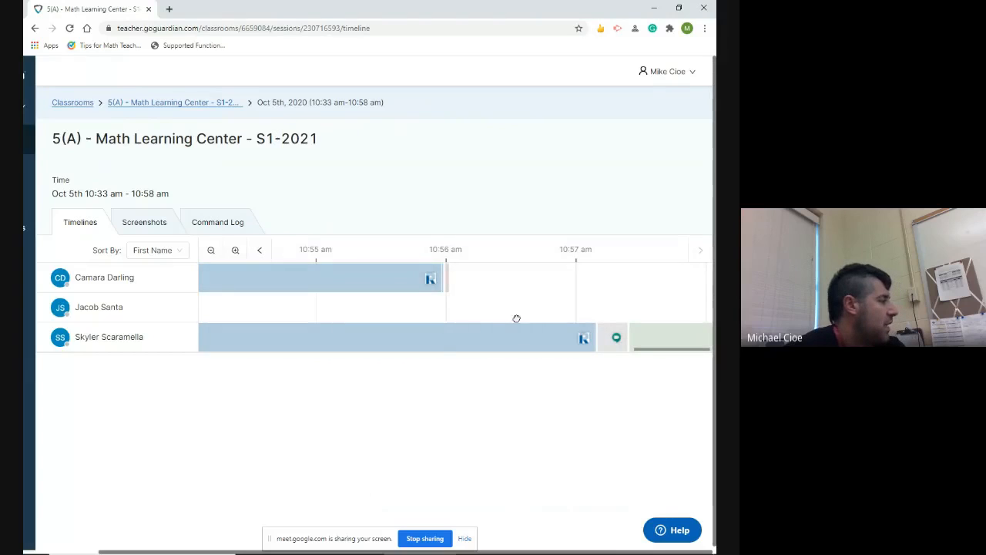
{"action": "left_click_drag", "start_coordinate": [359, 295], "coordinate": [590, 301]}
{"action": "left_click_drag", "start_coordinate": [464, 306], "coordinate": [693, 301]}
{"action": "left_click_drag", "start_coordinate": [333, 305], "coordinate": [532, 308]}
{"action": "left_click_drag", "start_coordinate": [263, 315], "coordinate": [478, 307]}
{"action": "left_click_drag", "start_coordinate": [236, 304], "coordinate": [555, 306]}
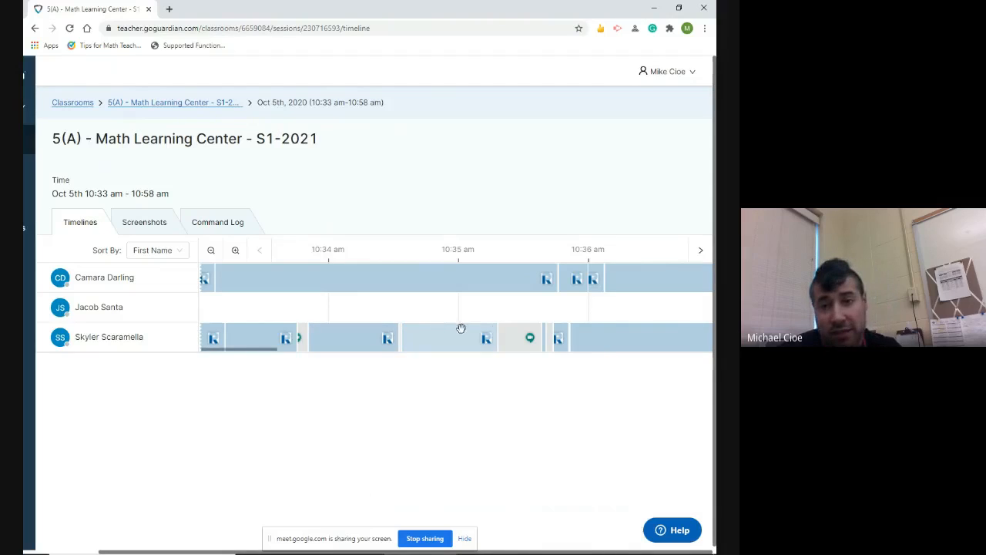
- Examine the students' browsing activity through the rest of the 5(A) session timeline, from about 10:35 to 10:56 am
{"action": "scroll", "coordinate": [520, 307], "scroll_direction": "right", "scroll_amount": 10}
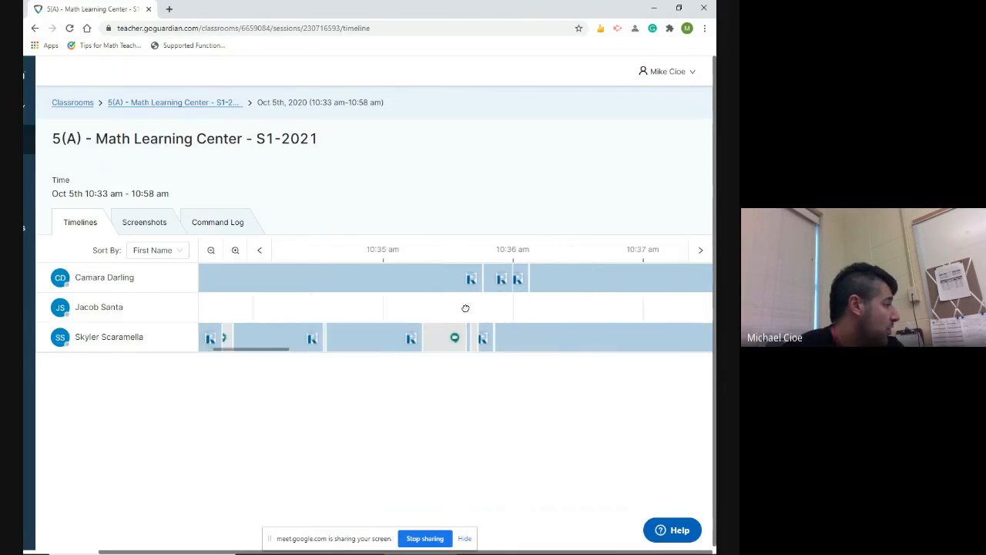
{"action": "scroll", "coordinate": [430, 306], "scroll_direction": "right", "scroll_amount": 15}
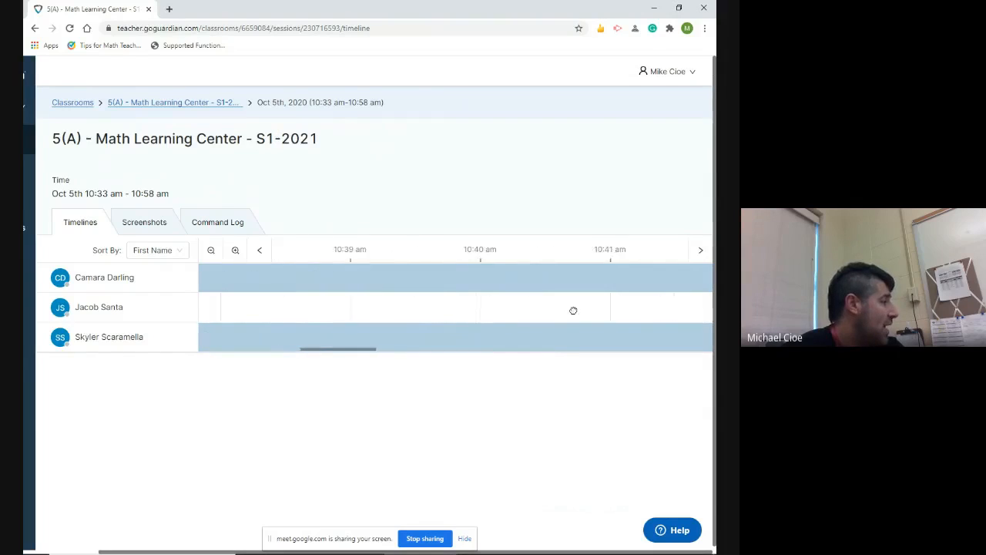
{"action": "scroll", "coordinate": [462, 318], "scroll_direction": "right", "scroll_amount": 17}
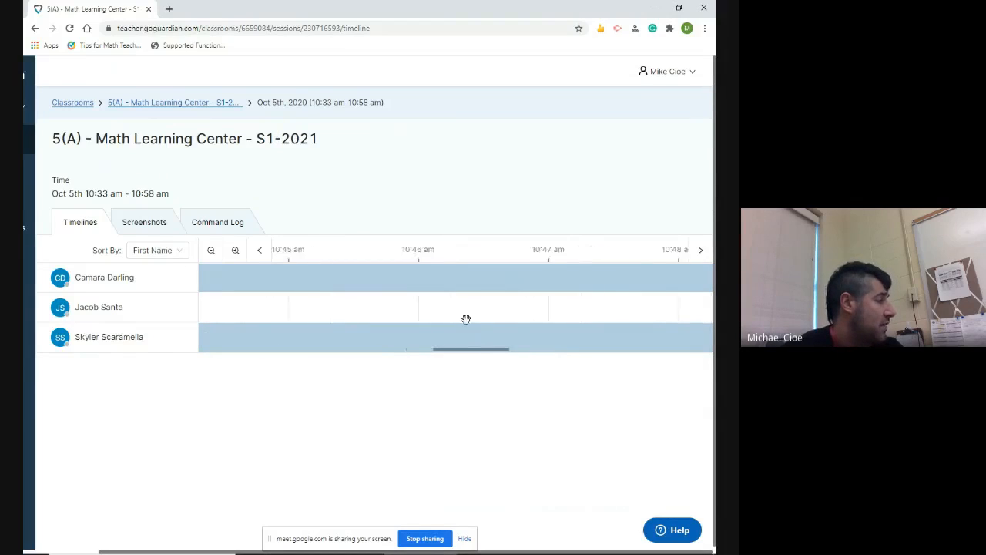
{"action": "scroll", "coordinate": [501, 315], "scroll_direction": "right", "scroll_amount": 8}
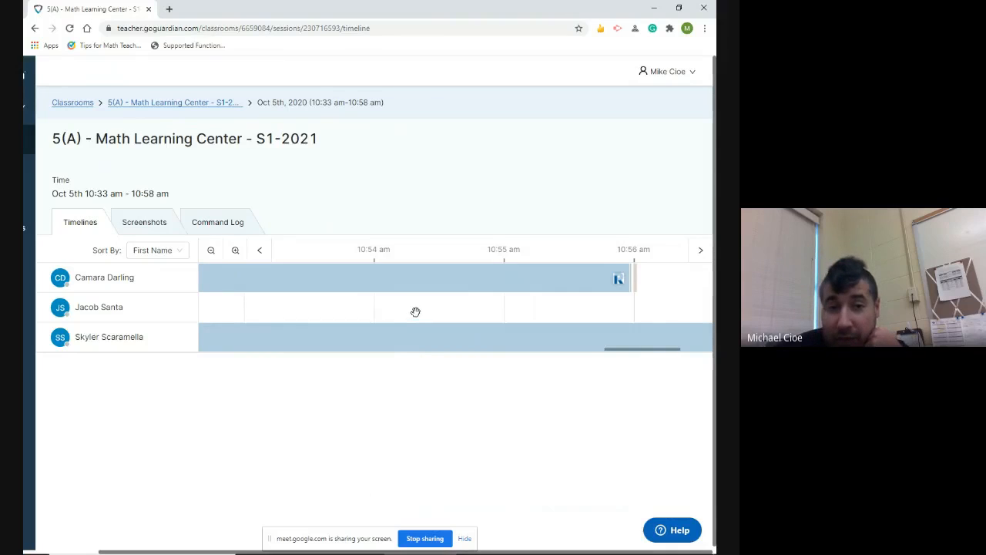
{"action": "scroll", "coordinate": [229, 282], "scroll_direction": "left", "scroll_amount": 10}
{"action": "left_click_drag", "start_coordinate": [370, 318], "coordinate": [696, 316]}
{"action": "left_click_drag", "start_coordinate": [317, 323], "coordinate": [541, 309]}
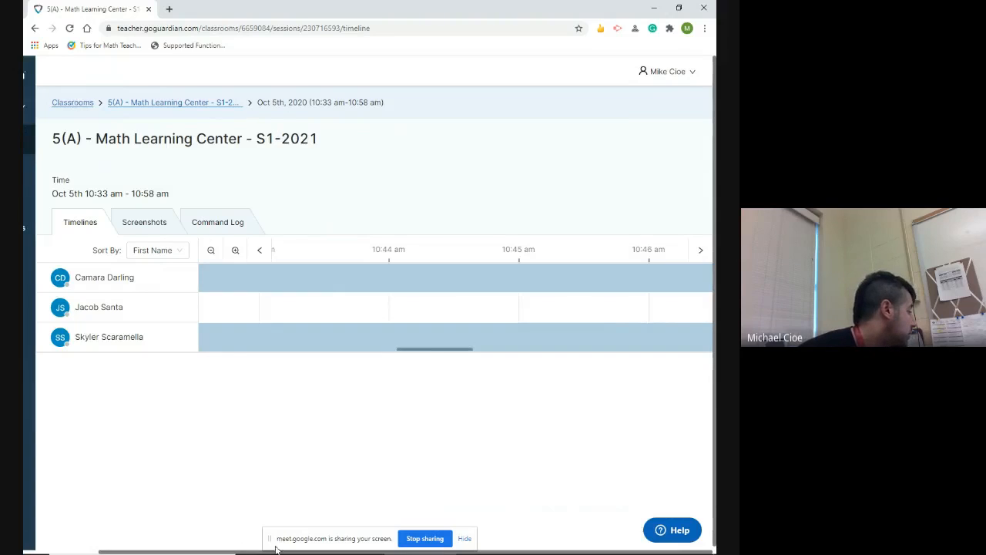
{"action": "left_click_drag", "start_coordinate": [282, 551], "coordinate": [194, 550]}
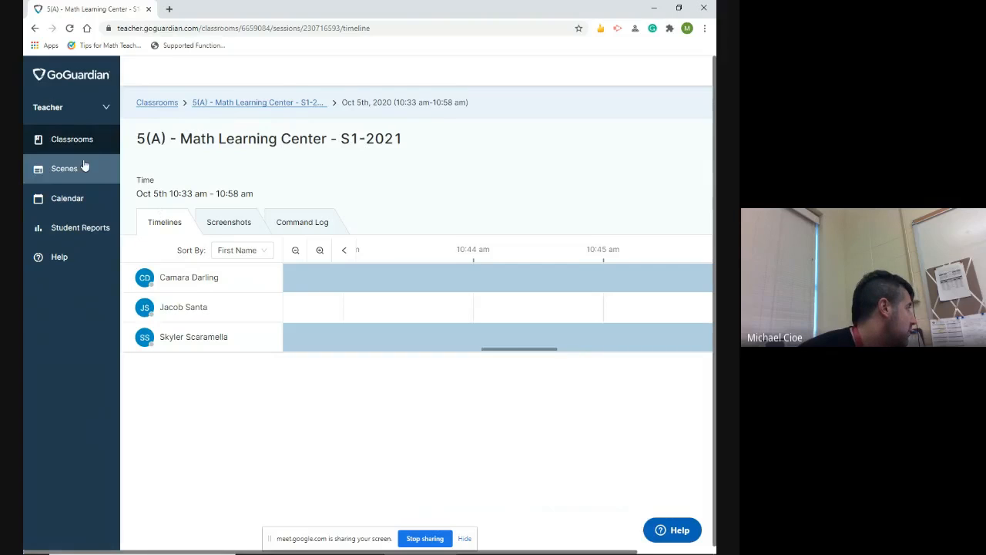
- Check the weekly session calendar, and open the Formative scene for editing
{"action": "left_click", "coordinate": [75, 139]}
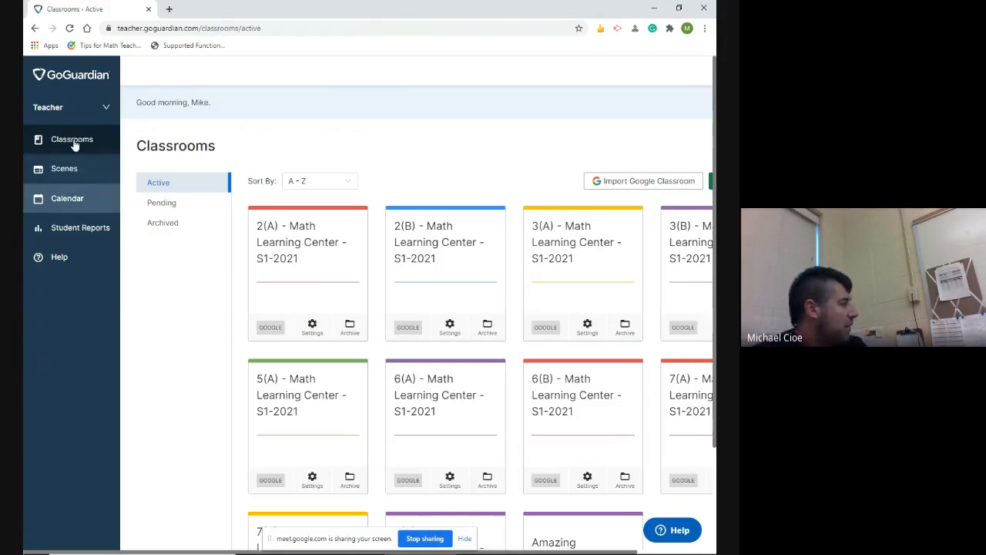
{"action": "left_click", "coordinate": [80, 199]}
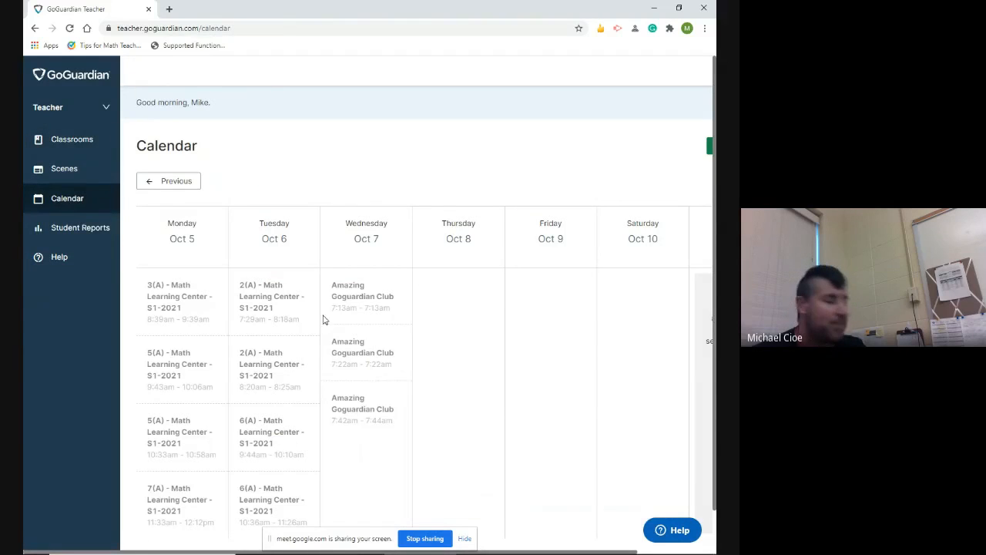
{"action": "left_click", "coordinate": [65, 169]}
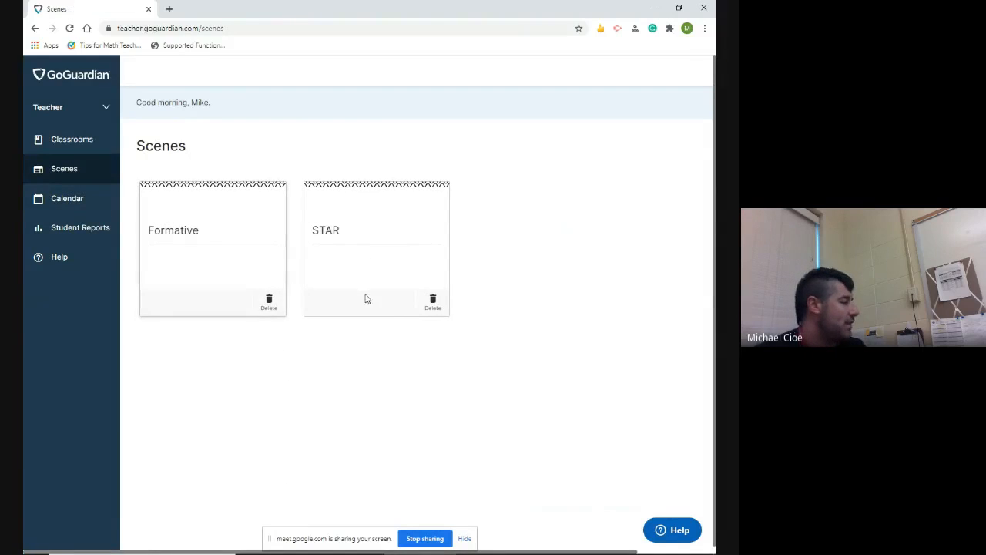
{"action": "left_click", "coordinate": [218, 244]}
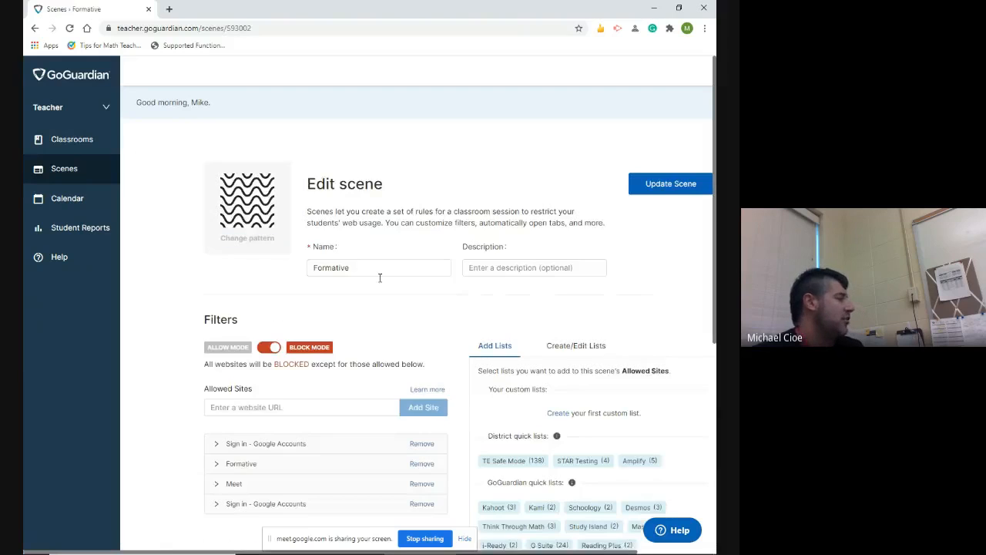
- Try toggling the Formative scene's website filter between Allow and Block mode, ending in Block mode
{"action": "scroll", "coordinate": [348, 345], "scroll_direction": "down", "scroll_amount": 2}
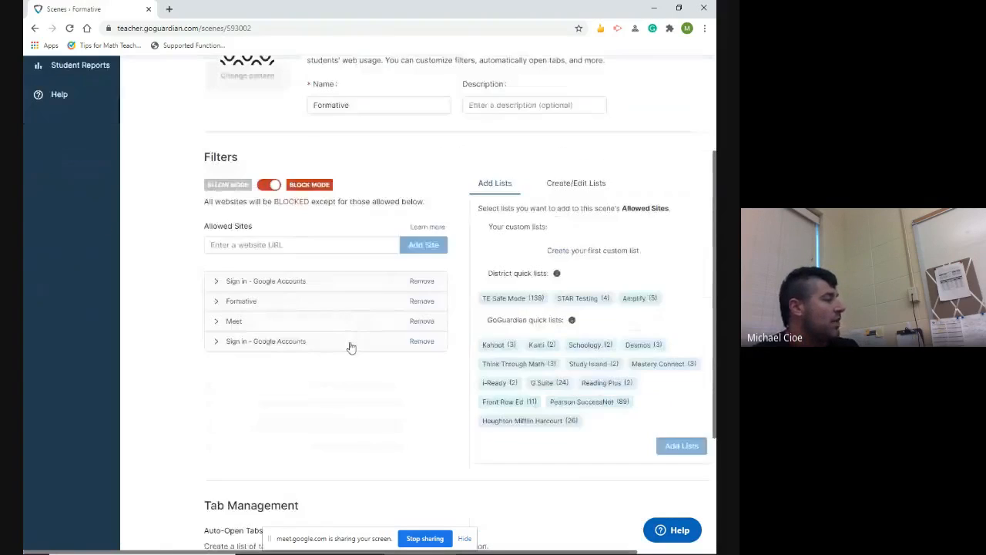
{"action": "scroll", "coordinate": [348, 346], "scroll_direction": "up", "scroll_amount": 1}
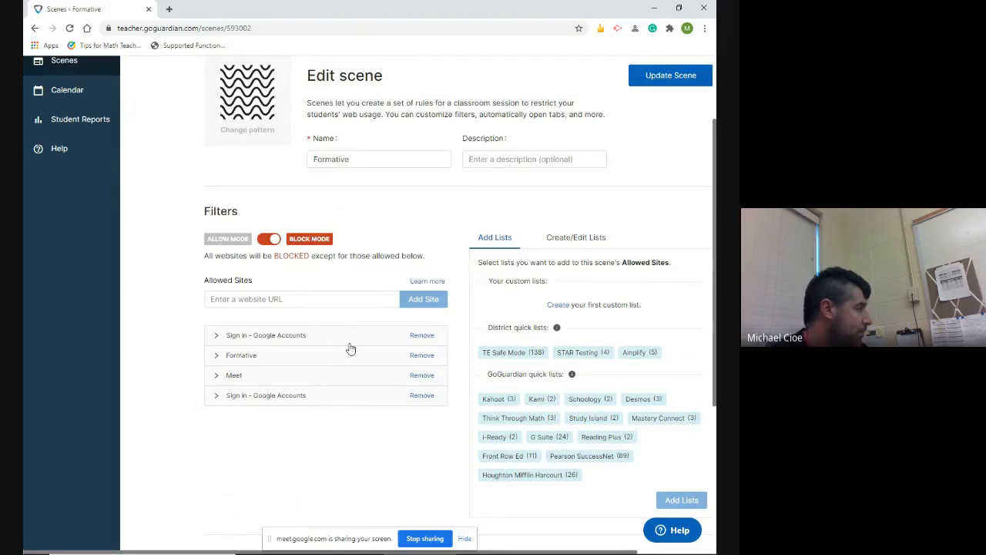
{"action": "scroll", "coordinate": [138, 212], "scroll_direction": "up", "scroll_amount": 1}
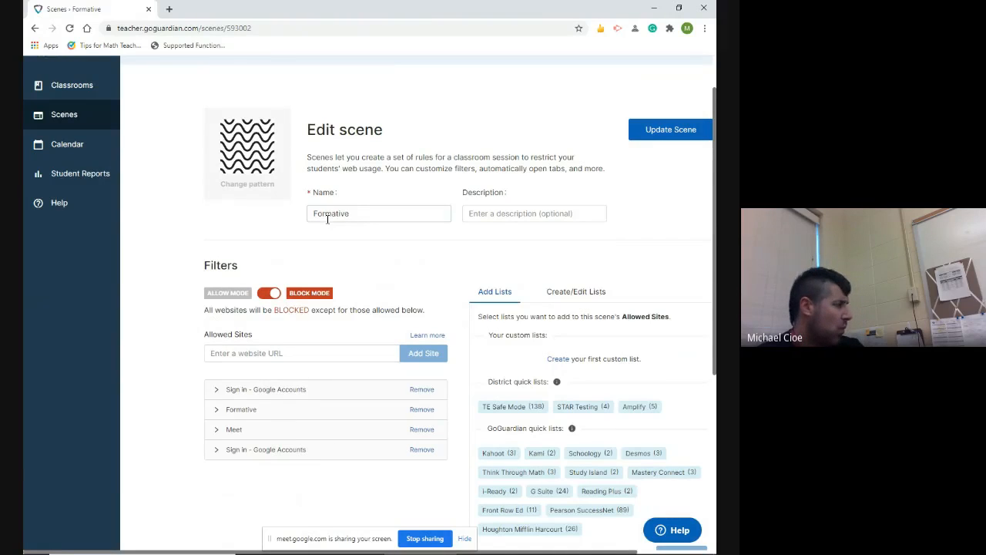
{"action": "left_click", "coordinate": [270, 295]}
{"action": "left_click", "coordinate": [267, 297]}
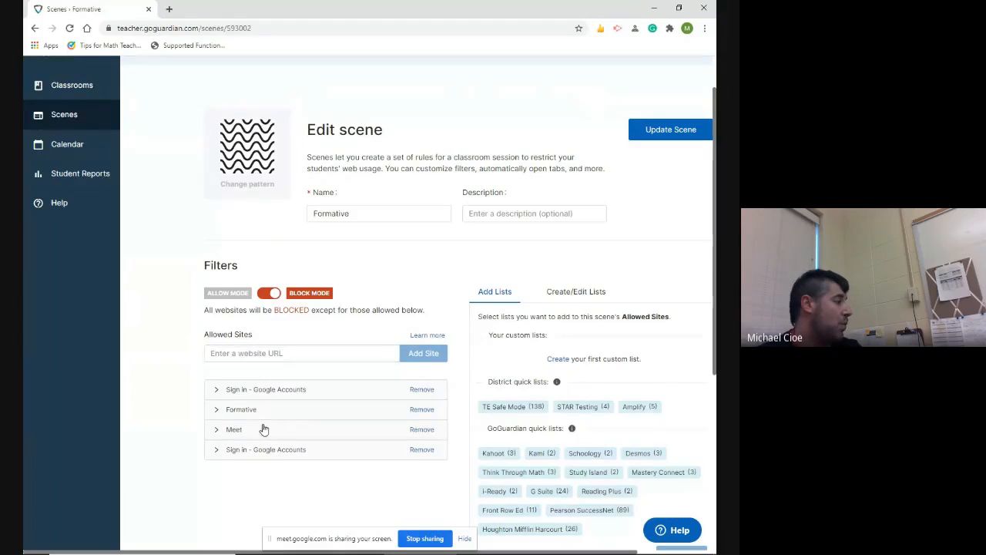
- Check the suggested website URLs for allowed sites, and inspect the addresses behind the Formative scene's allowed-site entries, including Meet and Google sign-in
{"action": "left_click", "coordinate": [308, 351]}
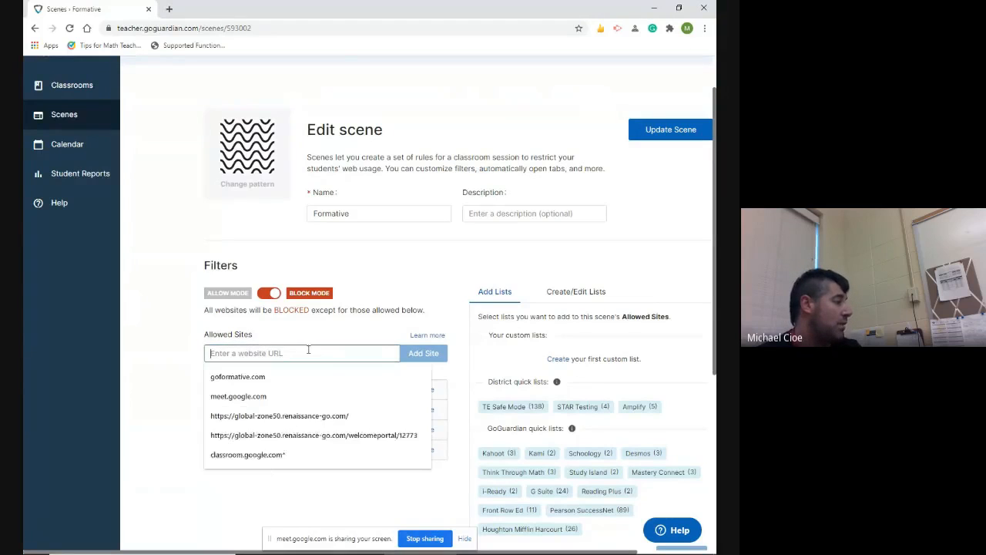
{"action": "left_click", "coordinate": [155, 352]}
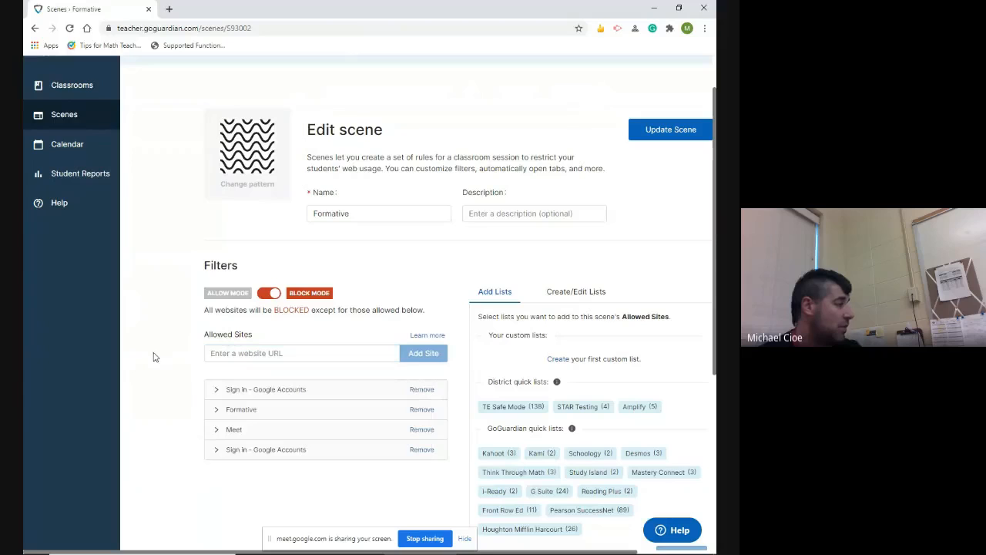
{"action": "left_click", "coordinate": [211, 391]}
{"action": "left_click", "coordinate": [209, 391]}
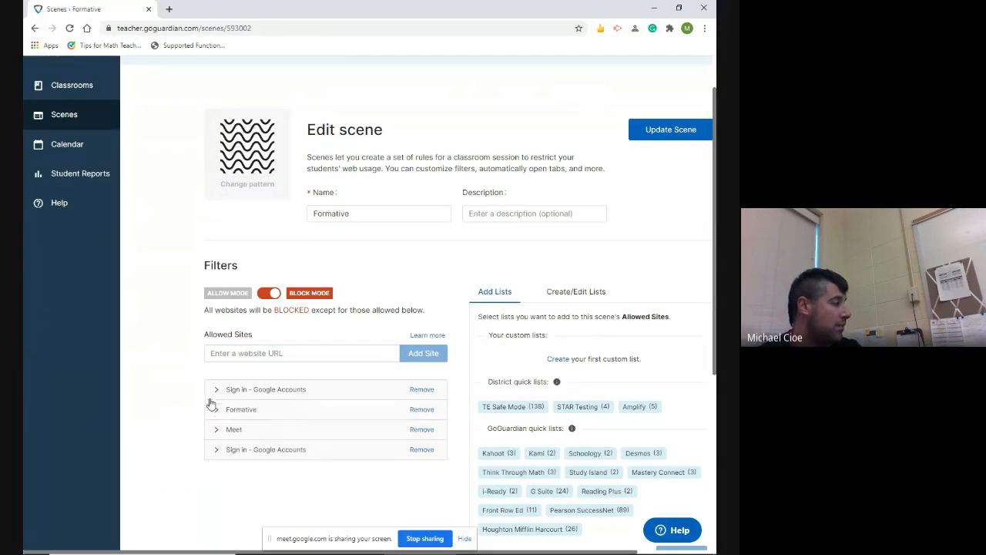
{"action": "left_click", "coordinate": [212, 409]}
{"action": "left_click", "coordinate": [213, 411]}
{"action": "left_click", "coordinate": [215, 430]}
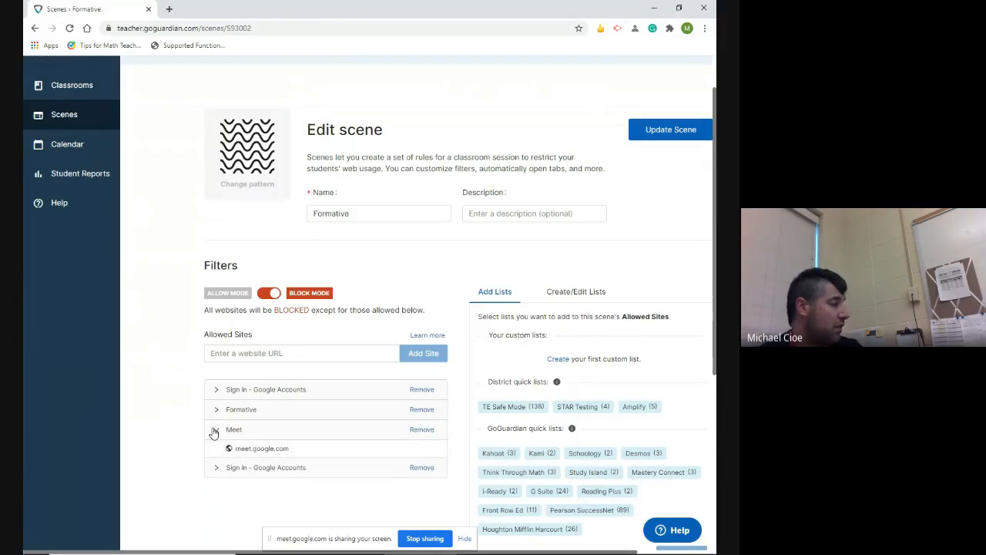
{"action": "left_click", "coordinate": [215, 430]}
{"action": "left_click", "coordinate": [215, 451]}
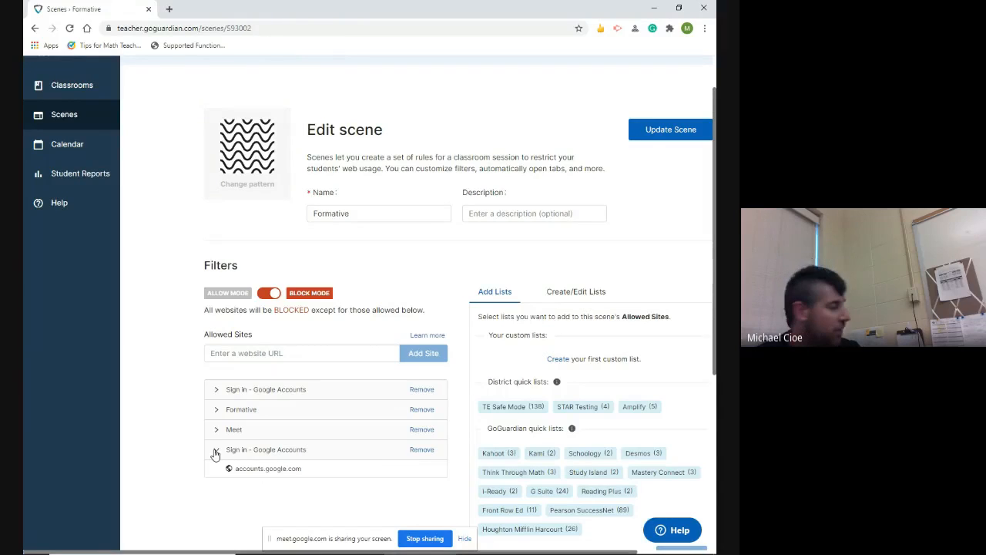
{"action": "left_click", "coordinate": [216, 452]}
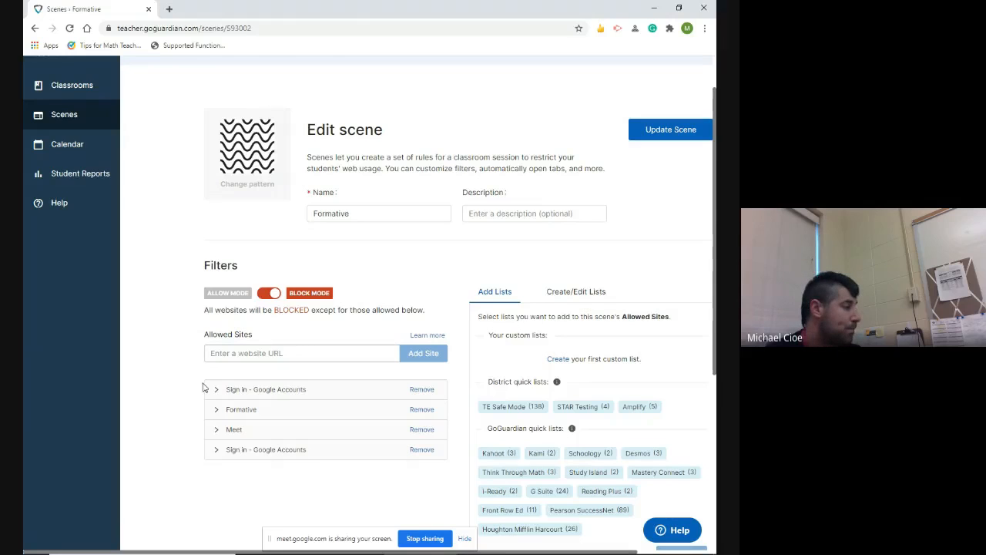
- Check the Formative scene's tab management section, return to the scenes list, and open the STAR scene
{"action": "scroll", "coordinate": [210, 199], "scroll_direction": "up", "scroll_amount": 1}
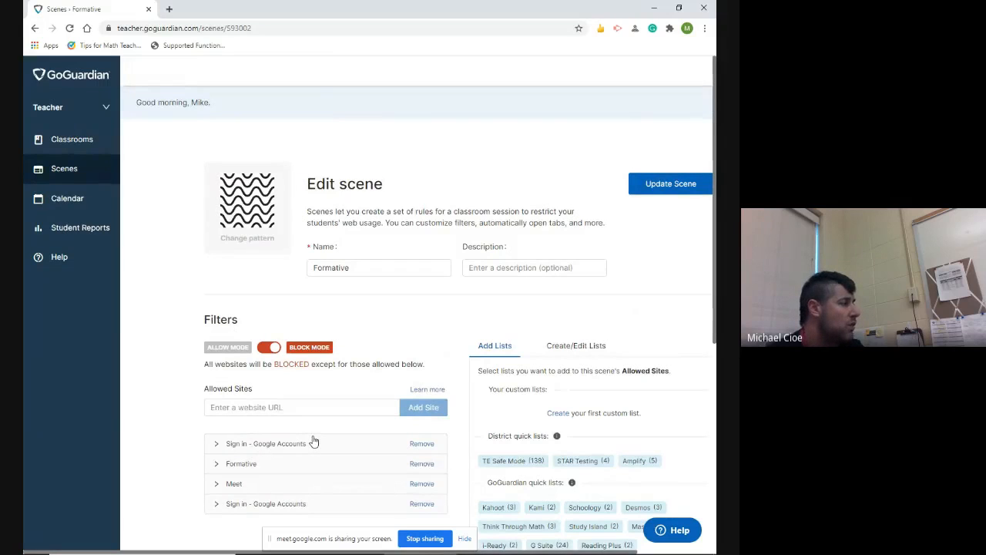
{"action": "scroll", "coordinate": [320, 435], "scroll_direction": "down", "scroll_amount": 3}
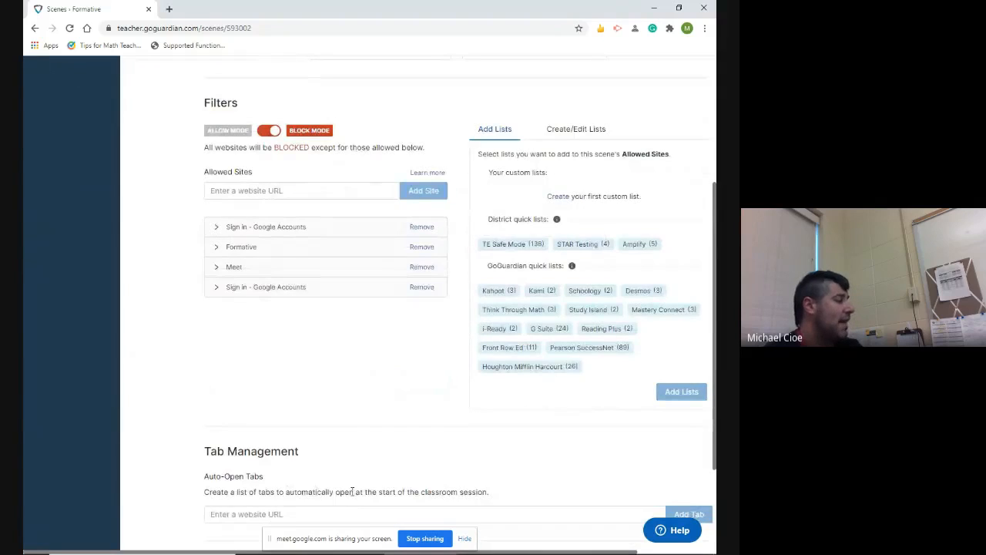
{"action": "scroll", "coordinate": [352, 492], "scroll_direction": "up", "scroll_amount": 5}
{"action": "left_click", "coordinate": [67, 168]}
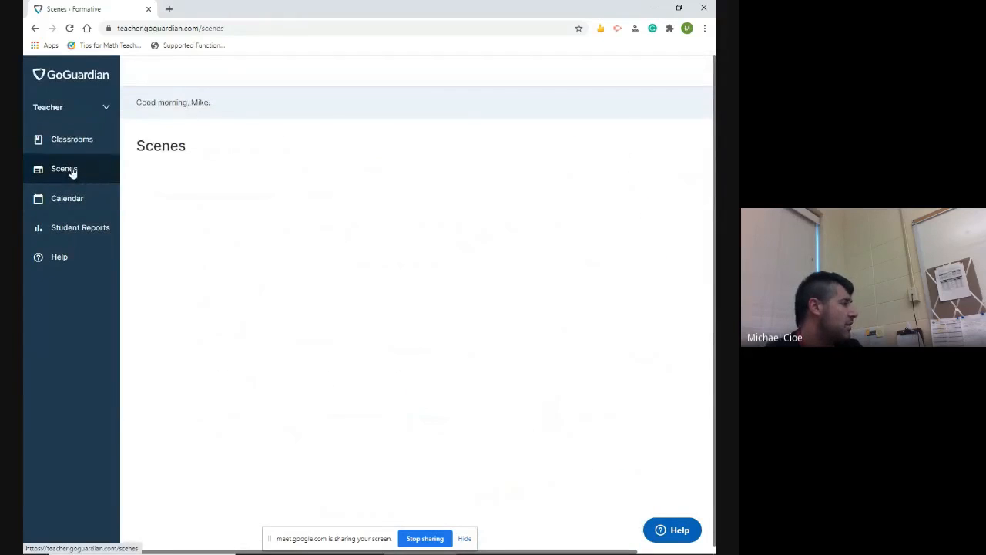
{"action": "left_click", "coordinate": [367, 240]}
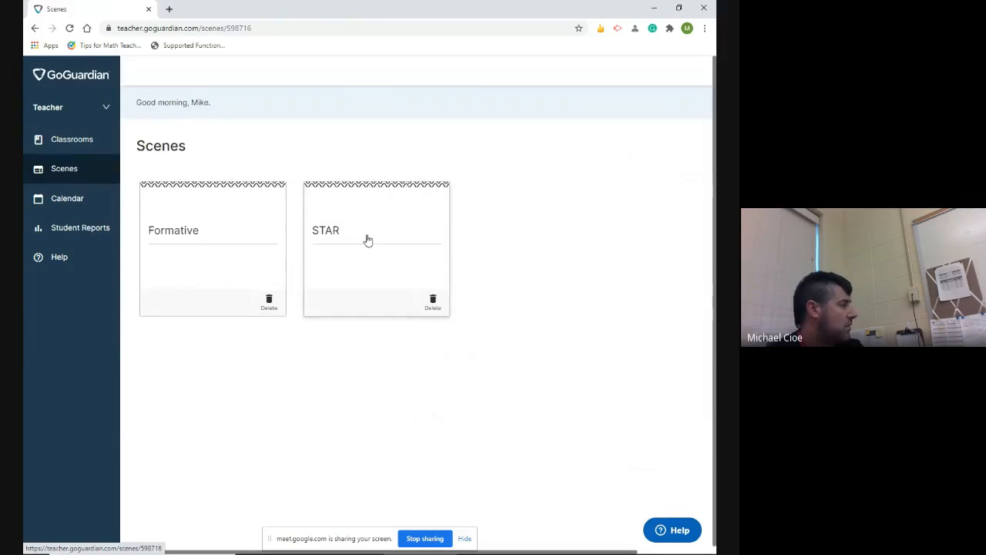
- Inspect the addresses covered by the STAR scene's allowed Meet entry and STAR Testing list
{"action": "scroll", "coordinate": [181, 304], "scroll_direction": "down", "scroll_amount": 3}
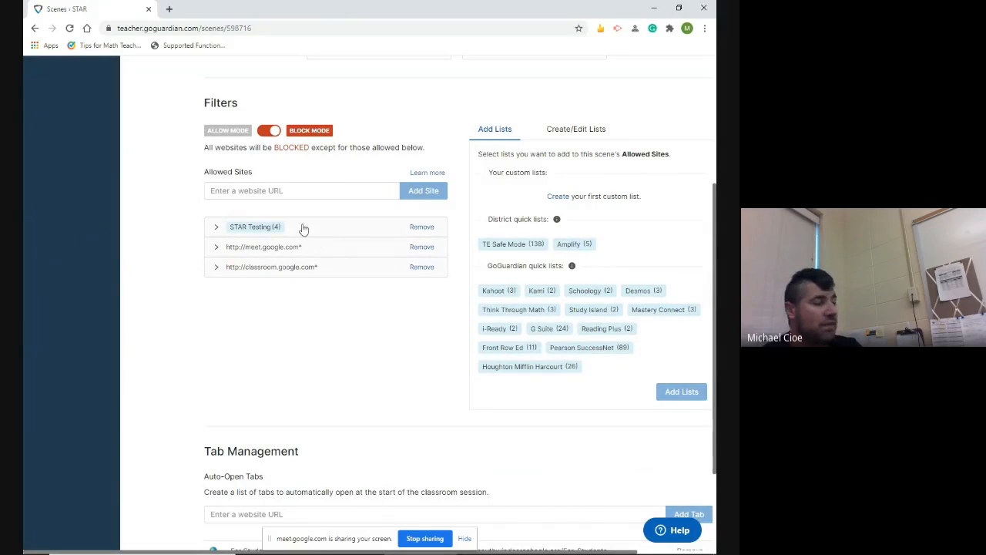
{"action": "left_click", "coordinate": [215, 248]}
{"action": "left_click", "coordinate": [215, 248]}
{"action": "left_click", "coordinate": [215, 227]}
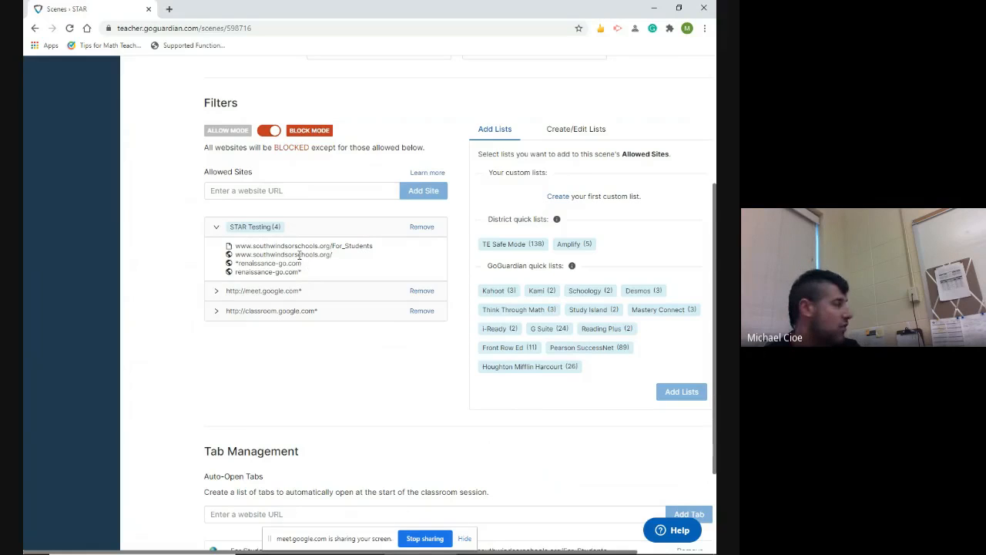
{"action": "left_click", "coordinate": [216, 226]}
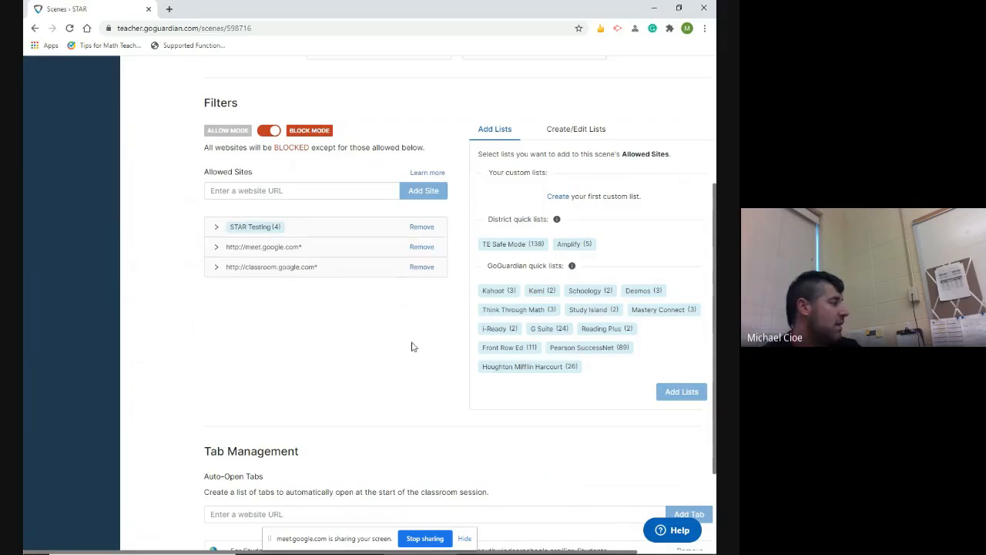
- Review the STAR scene's auto-open tabs and the choices for maximum open tabs, keeping No Limit
{"action": "scroll", "coordinate": [411, 347], "scroll_direction": "down", "scroll_amount": 1}
{"action": "scroll", "coordinate": [411, 347], "scroll_direction": "down", "scroll_amount": 1}
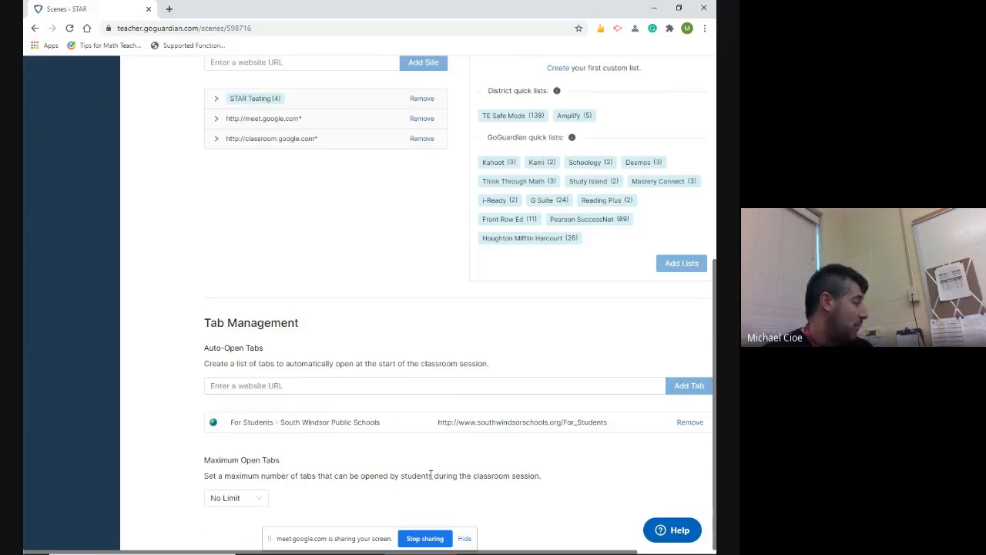
{"action": "left_click", "coordinate": [267, 499]}
{"action": "left_click_drag", "start_coordinate": [269, 441], "coordinate": [271, 479]}
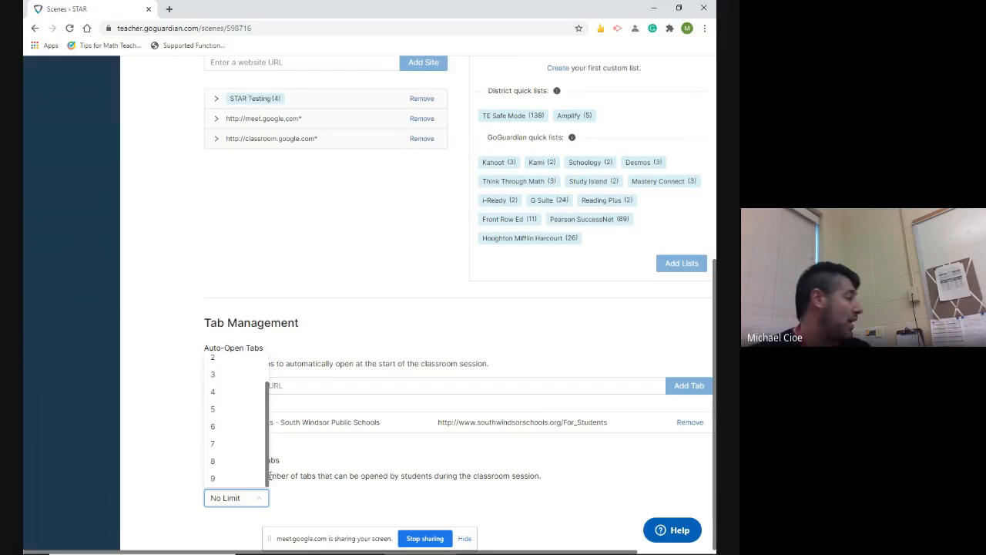
{"action": "scroll", "coordinate": [268, 445], "scroll_direction": "up", "scroll_amount": 1}
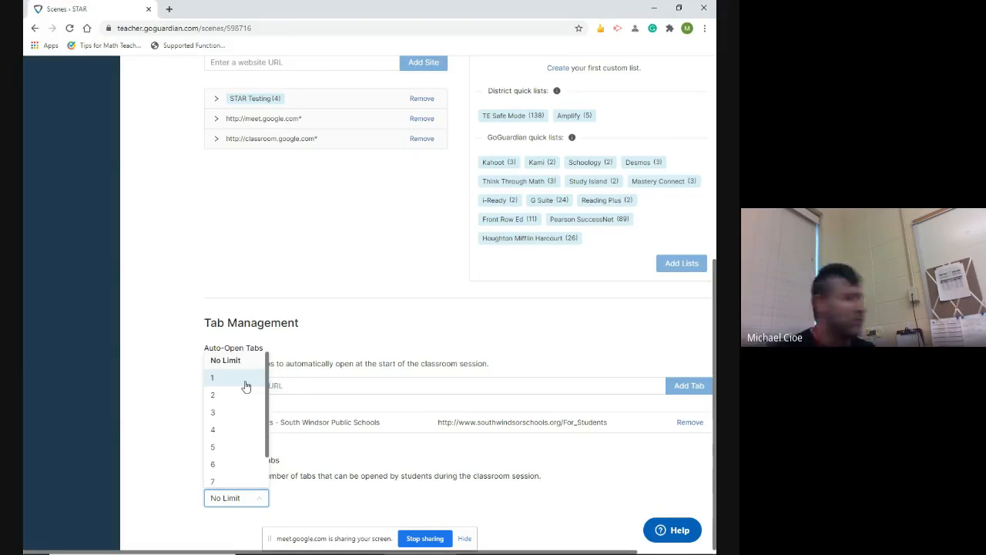
{"action": "left_click", "coordinate": [357, 467]}
{"action": "scroll", "coordinate": [360, 463], "scroll_direction": "up", "scroll_amount": 1}
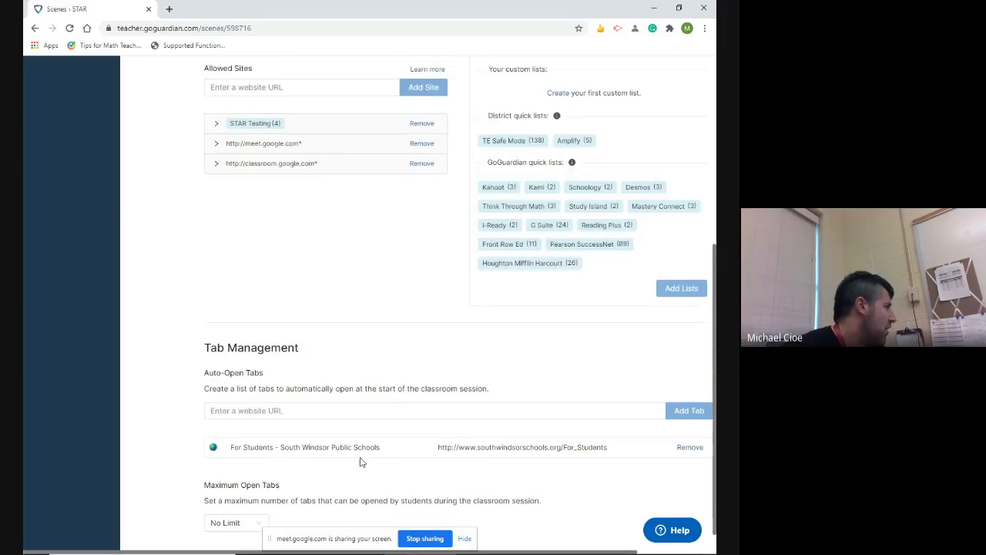
{"action": "scroll", "coordinate": [361, 462], "scroll_direction": "up", "scroll_amount": 3}
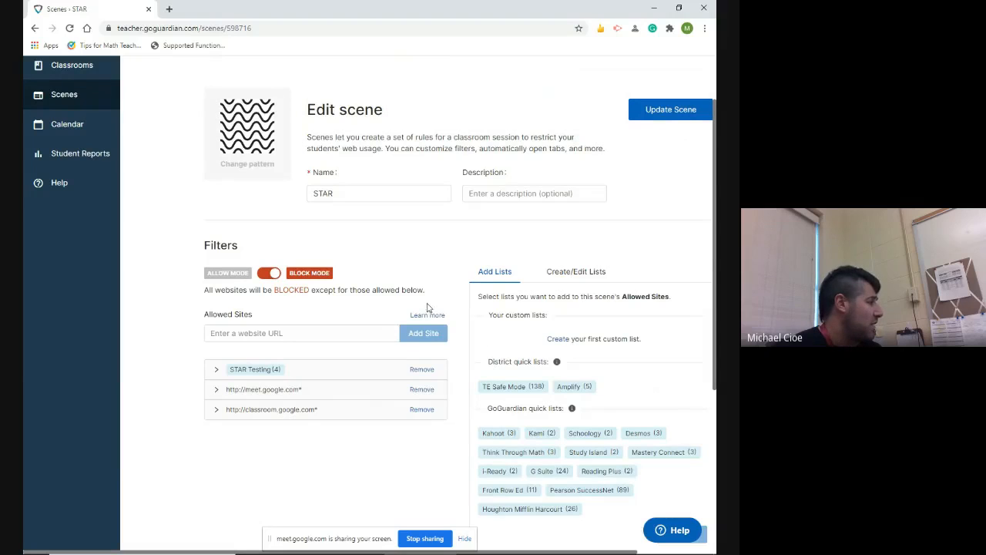
- Check the weekly session calendar, and open the 3(A) - Math Learning Center - S1-2021 classroom
{"action": "left_click", "coordinate": [85, 129]}
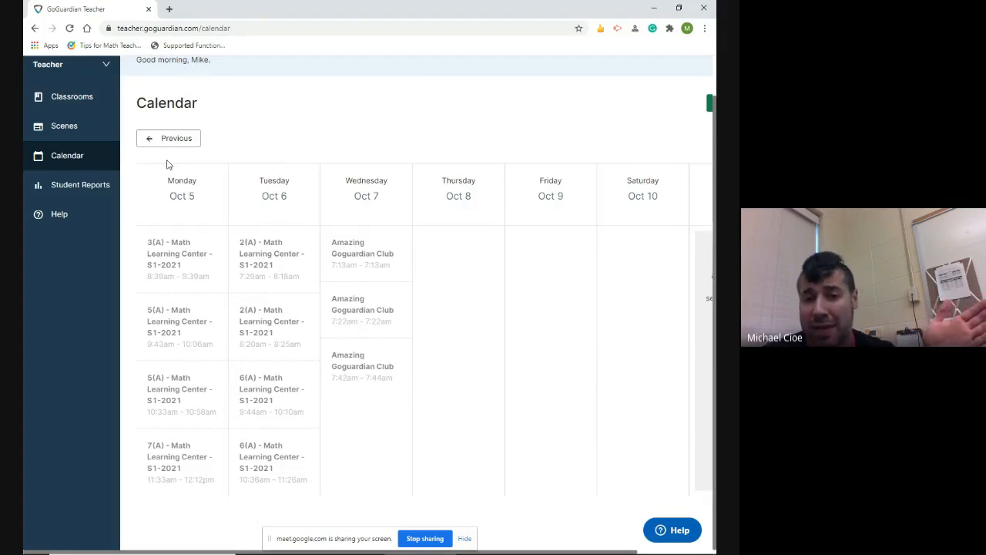
{"action": "left_click", "coordinate": [71, 100]}
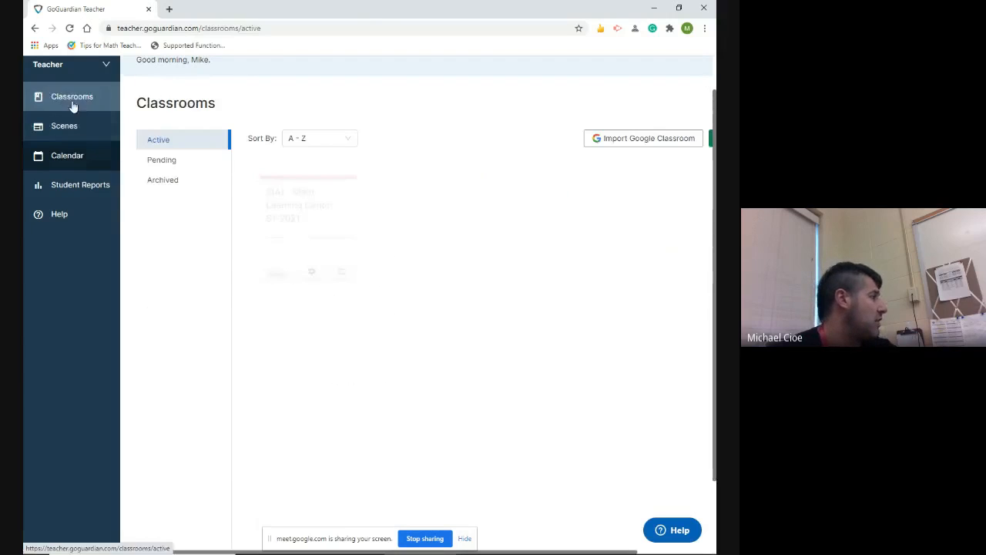
{"action": "left_click", "coordinate": [583, 235]}
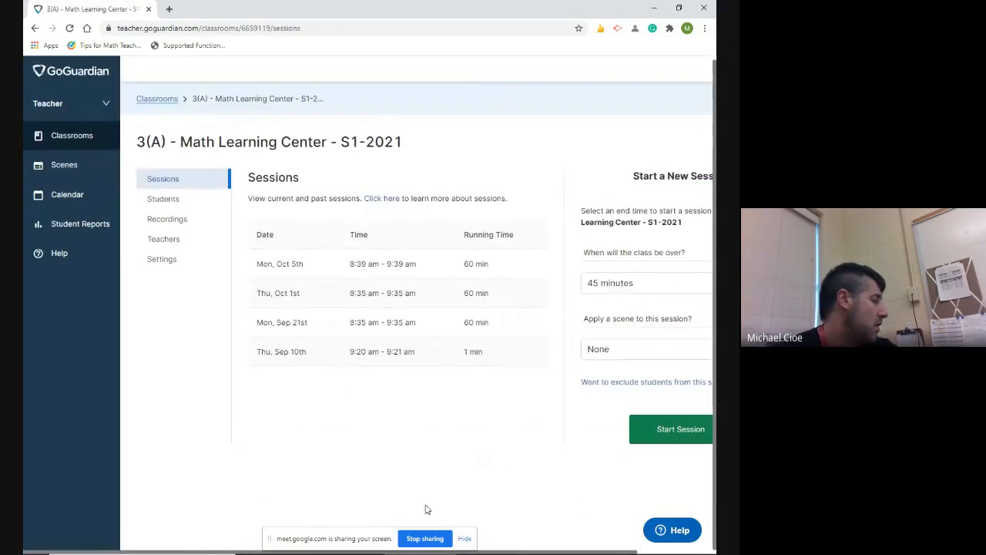
- Set the new 3(A) - Math Learning Center session to end after 2 hours
{"action": "left_click", "coordinate": [678, 286]}
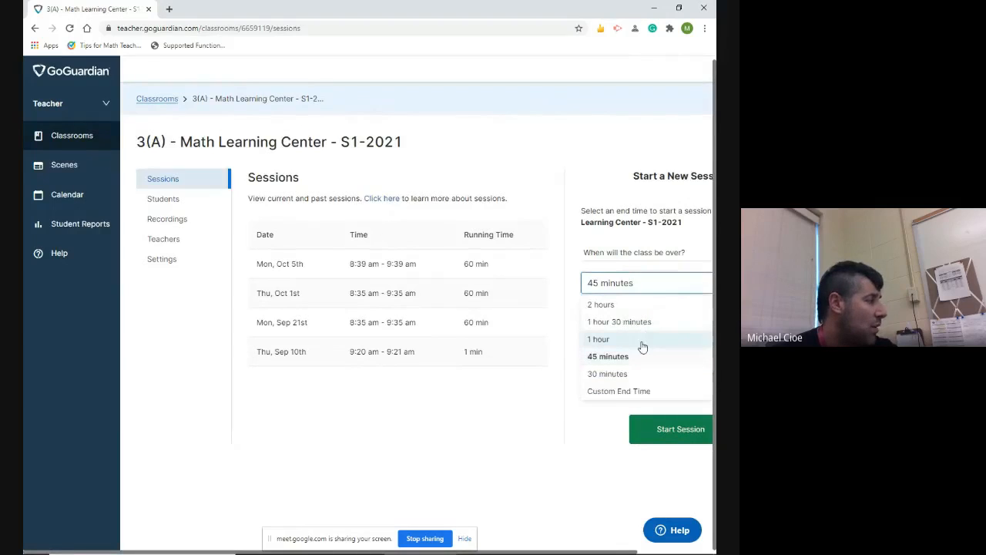
{"action": "left_click", "coordinate": [652, 306]}
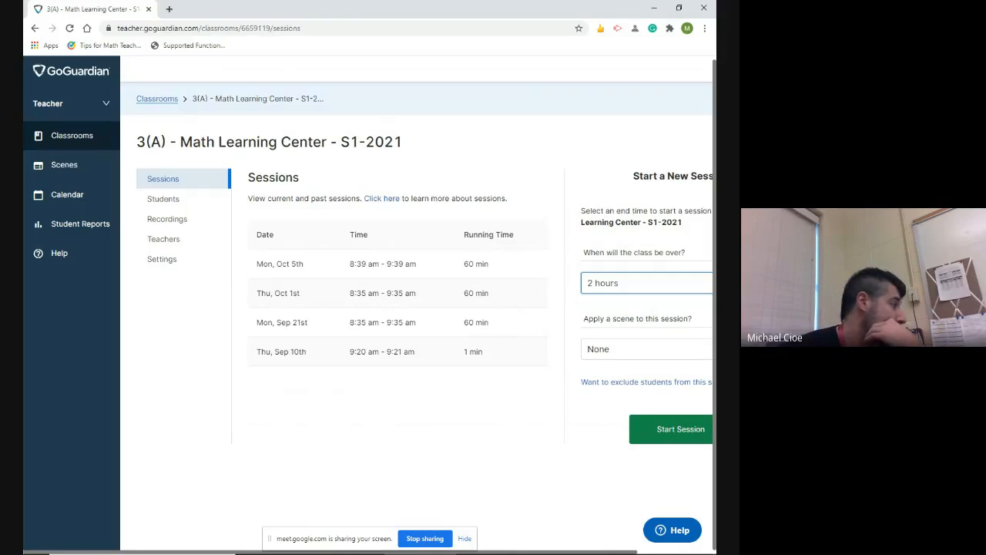
{"action": "left_click", "coordinate": [476, 451]}
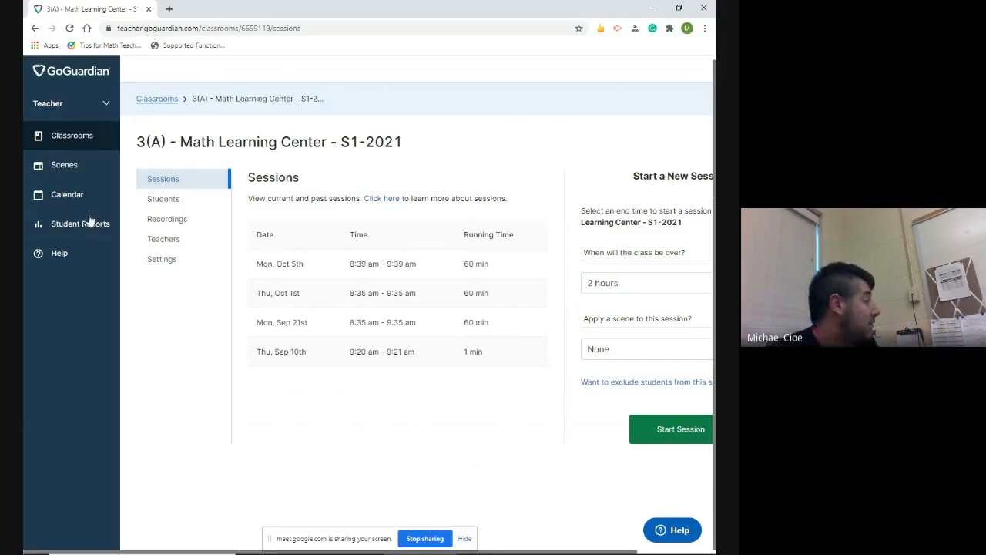
- Reopen the STAR scene and check the address covered by its allowed meet.google.com entry
{"action": "left_click", "coordinate": [61, 166]}
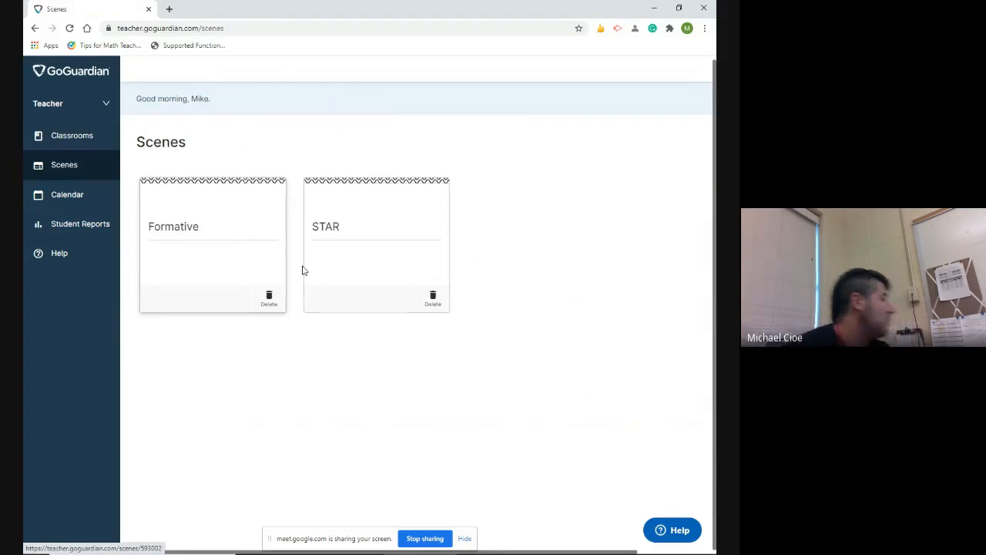
{"action": "left_click", "coordinate": [358, 258]}
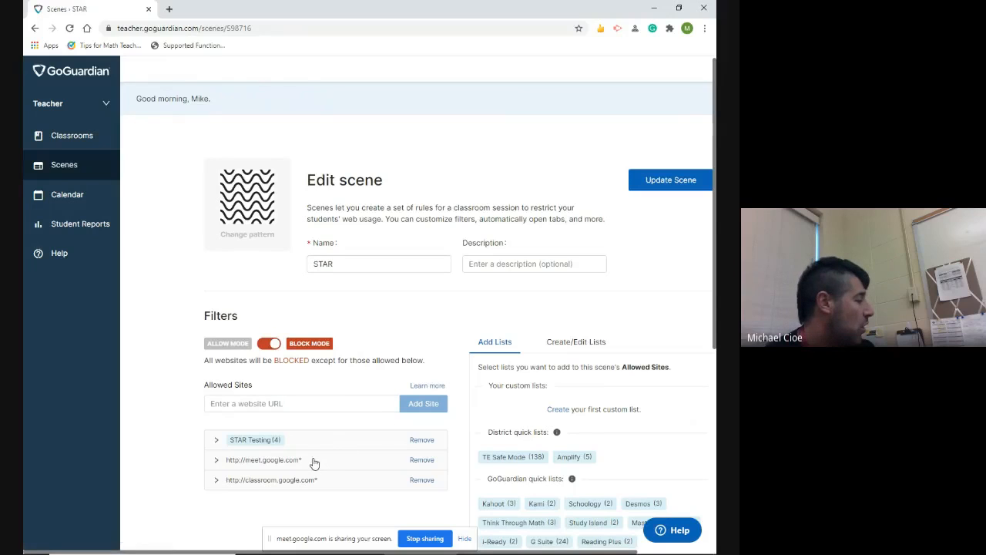
{"action": "scroll", "coordinate": [251, 451], "scroll_direction": "down", "scroll_amount": 2}
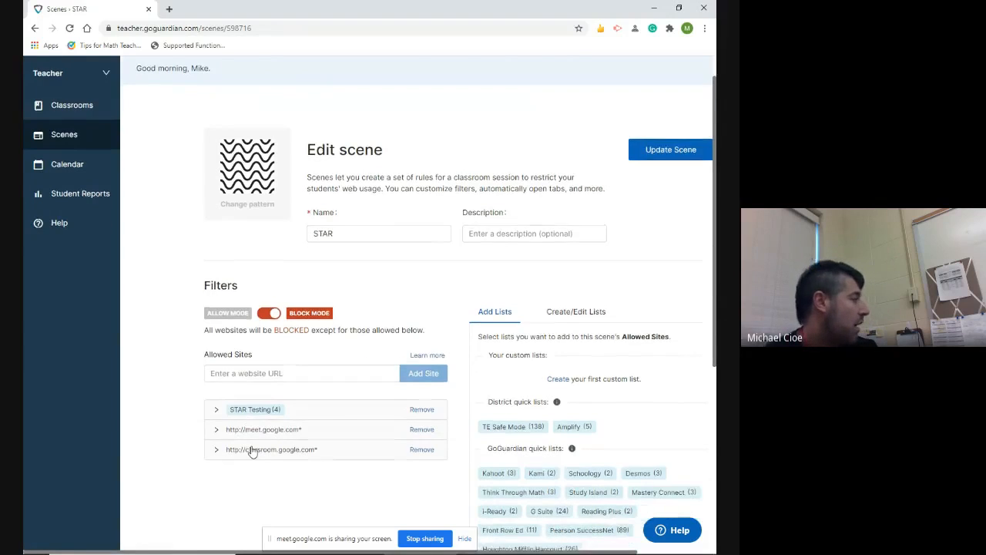
{"action": "left_click", "coordinate": [217, 299]}
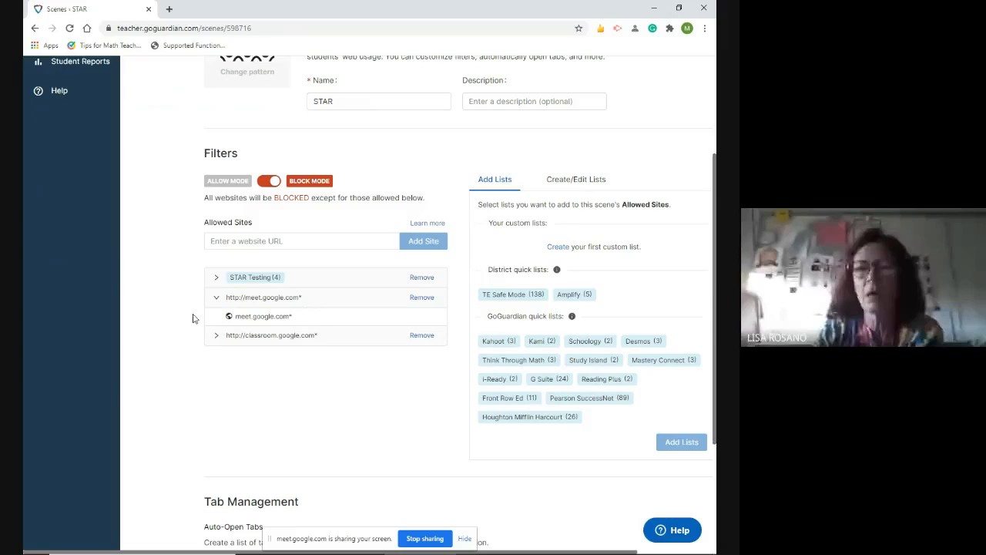
{"action": "left_click", "coordinate": [214, 297]}
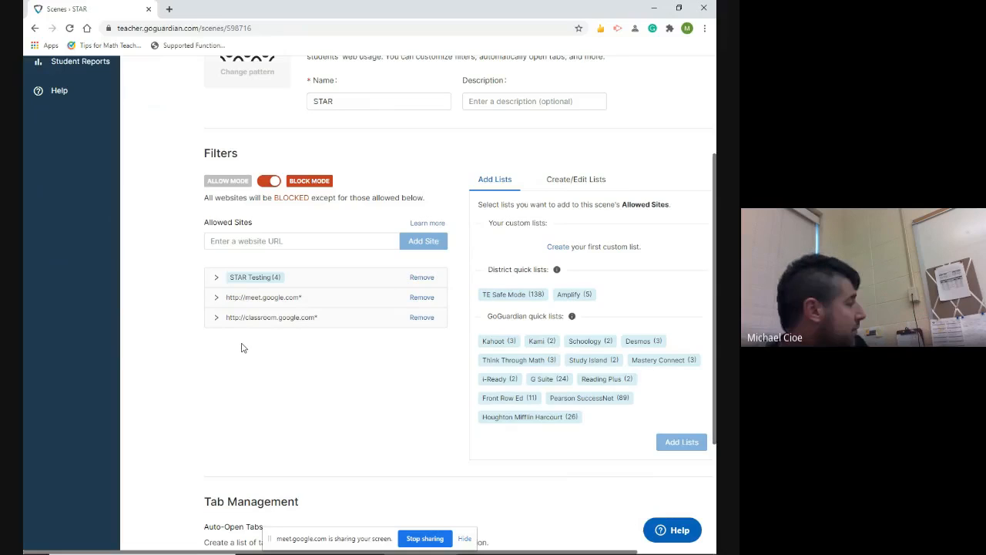
- Add the G Suite quick list to the STAR scene's allowed sites, and inspect the addresses in the STAR Testing and G Suite lists
{"action": "left_click", "coordinate": [214, 279]}
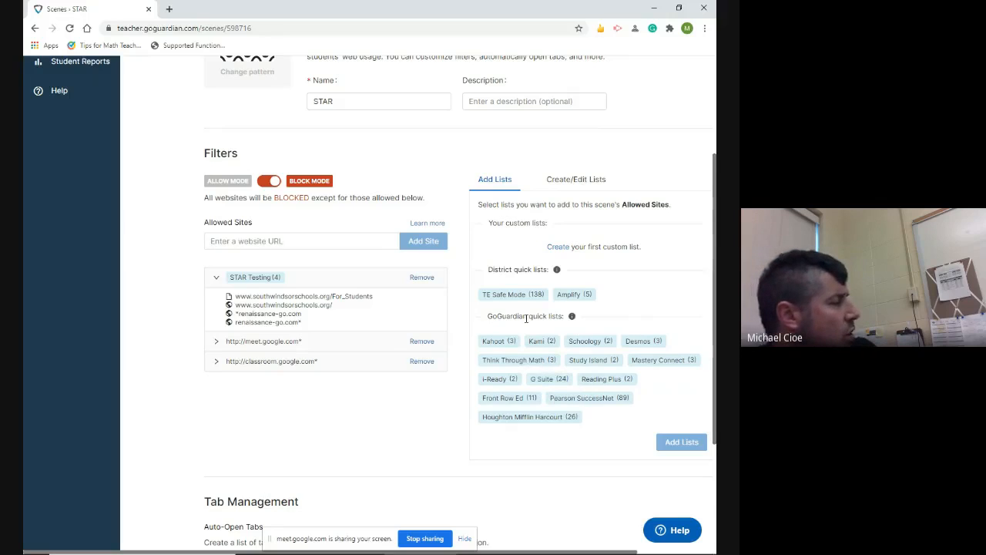
{"action": "left_click", "coordinate": [567, 385]}
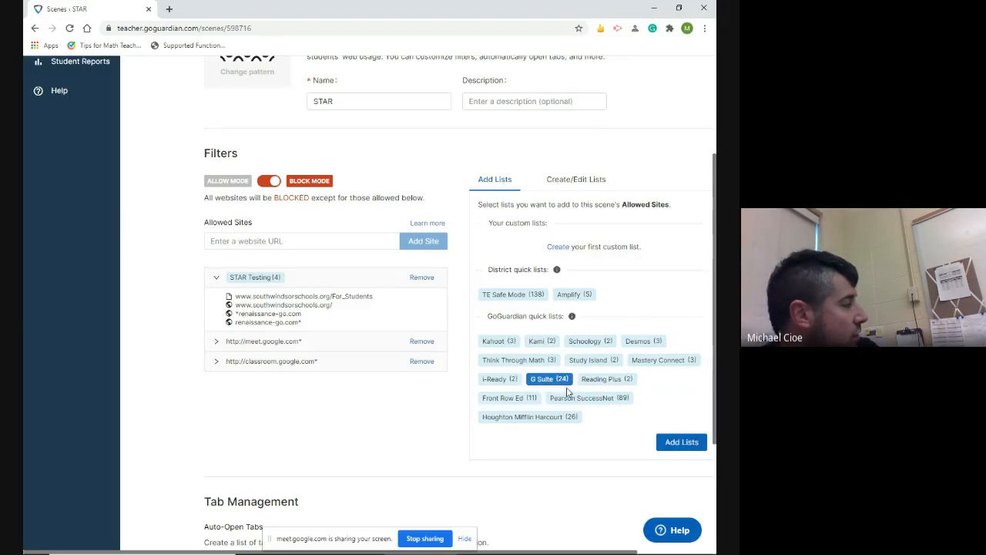
{"action": "left_click", "coordinate": [688, 443]}
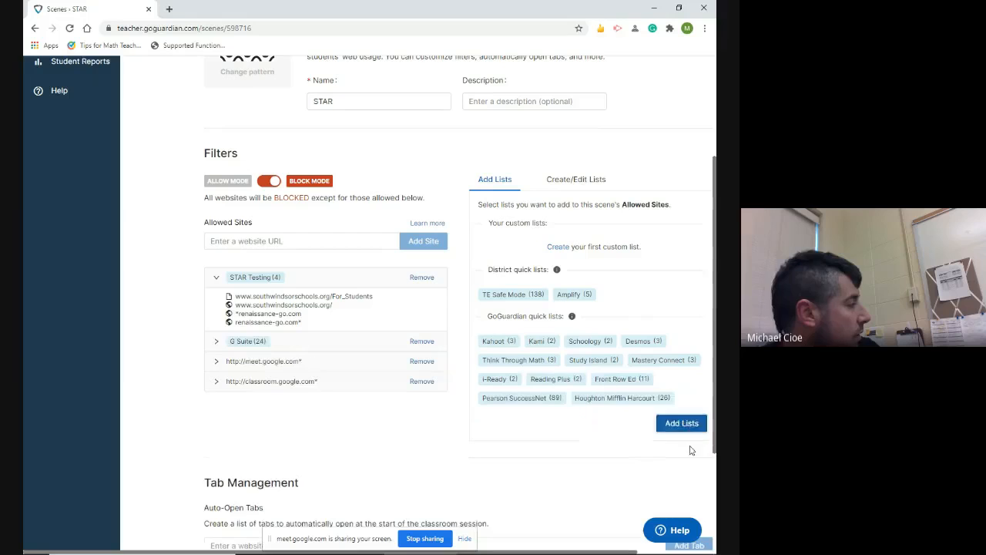
{"action": "left_click", "coordinate": [216, 341]}
{"action": "scroll", "coordinate": [335, 363], "scroll_direction": "down", "scroll_amount": 3}
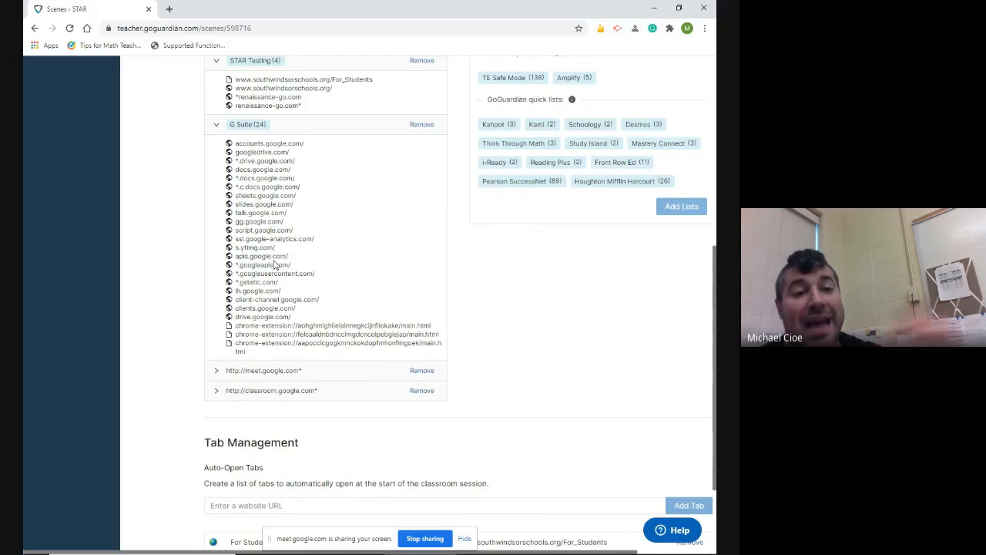
- Collapse the G Suite list and remove it from the STAR scene's allowed sites
{"action": "left_click", "coordinate": [218, 125]}
{"action": "left_click", "coordinate": [421, 181]}
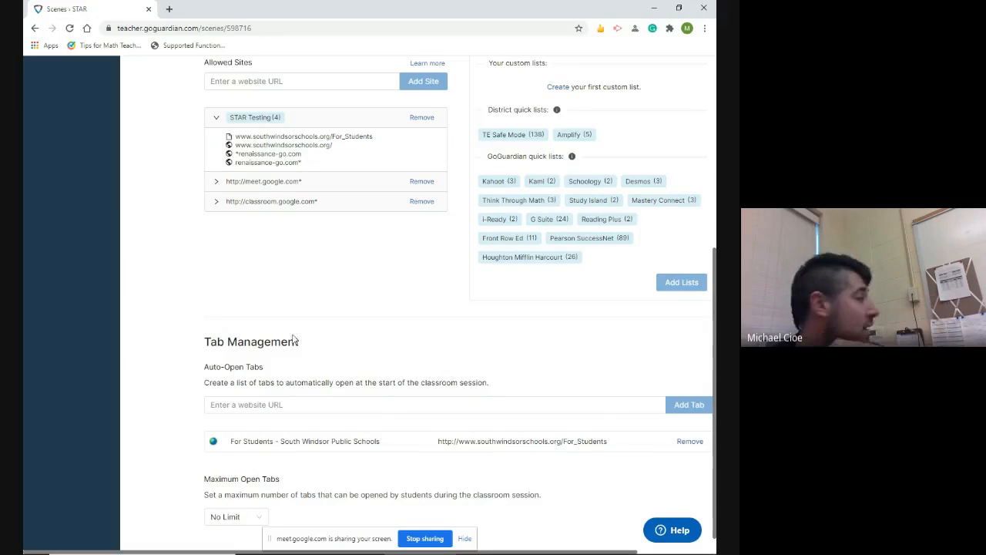
- Open the Amazing Goguardian Club classroom and start a 45-minute session with no scene
{"action": "scroll", "coordinate": [315, 428], "scroll_direction": "up", "scroll_amount": 5}
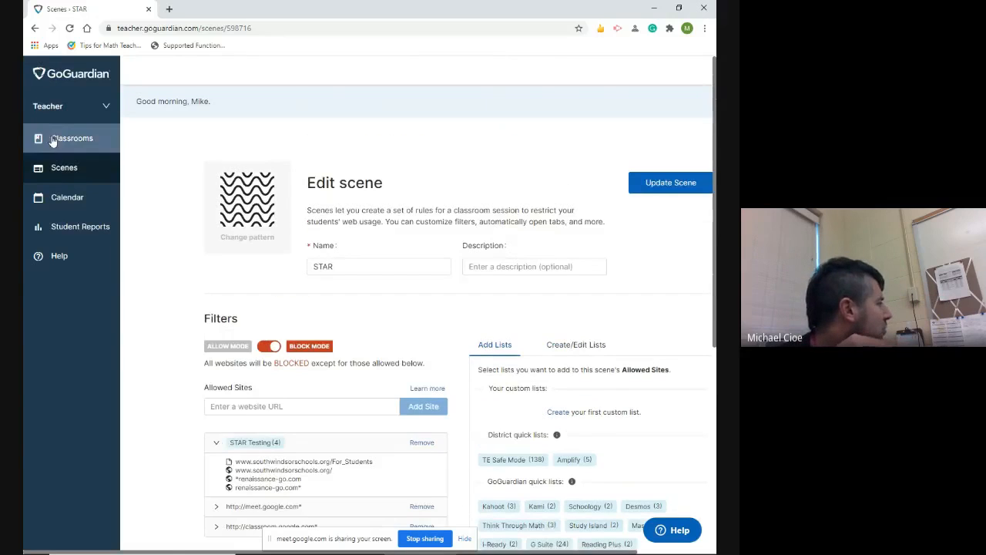
{"action": "left_click", "coordinate": [77, 140]}
{"action": "scroll", "coordinate": [590, 419], "scroll_direction": "down", "scroll_amount": 2}
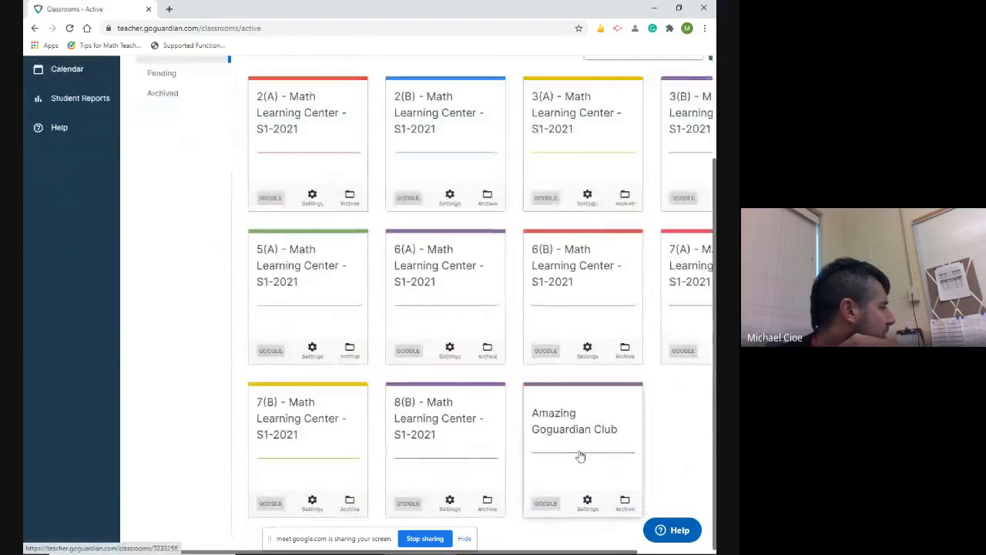
{"action": "left_click", "coordinate": [580, 456]}
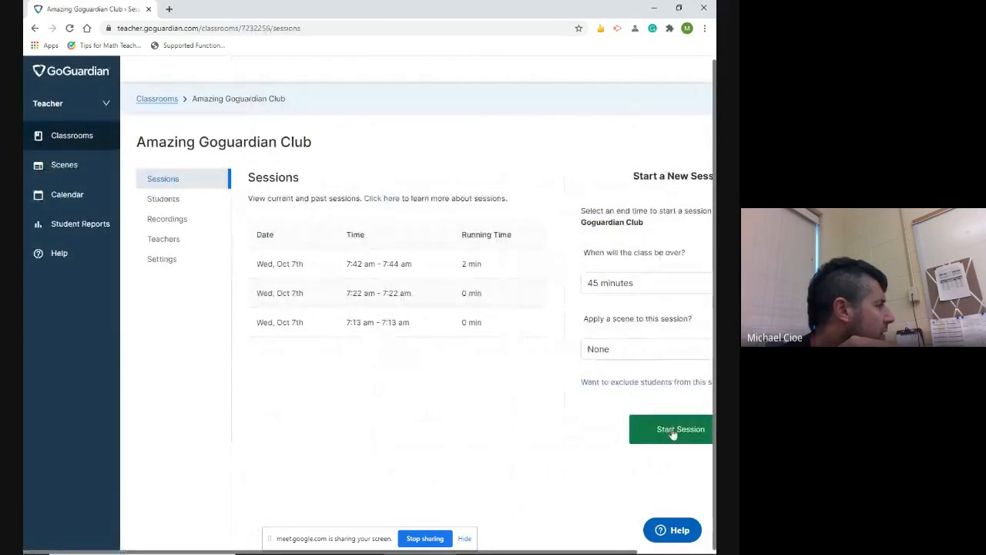
{"action": "left_click", "coordinate": [673, 437]}
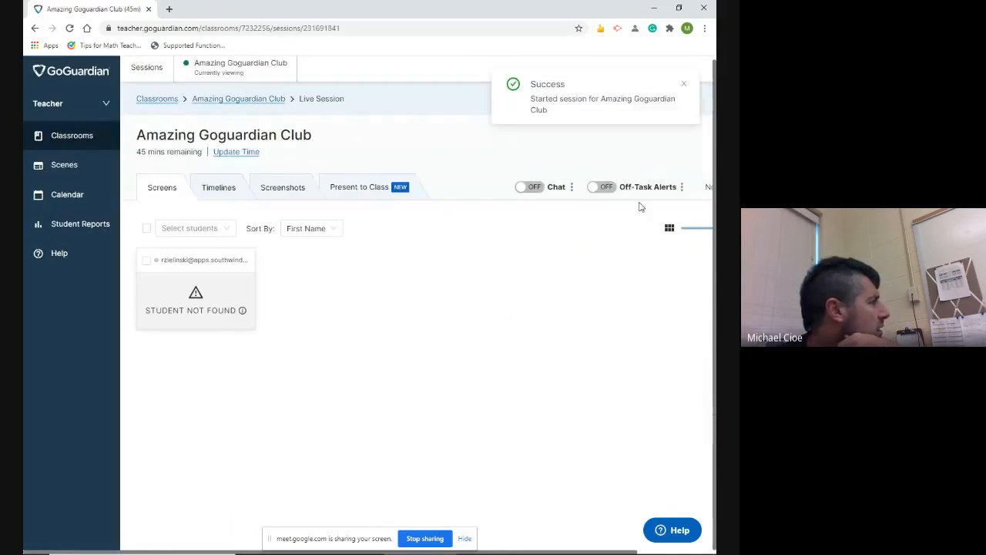
{"action": "left_click", "coordinate": [684, 85]}
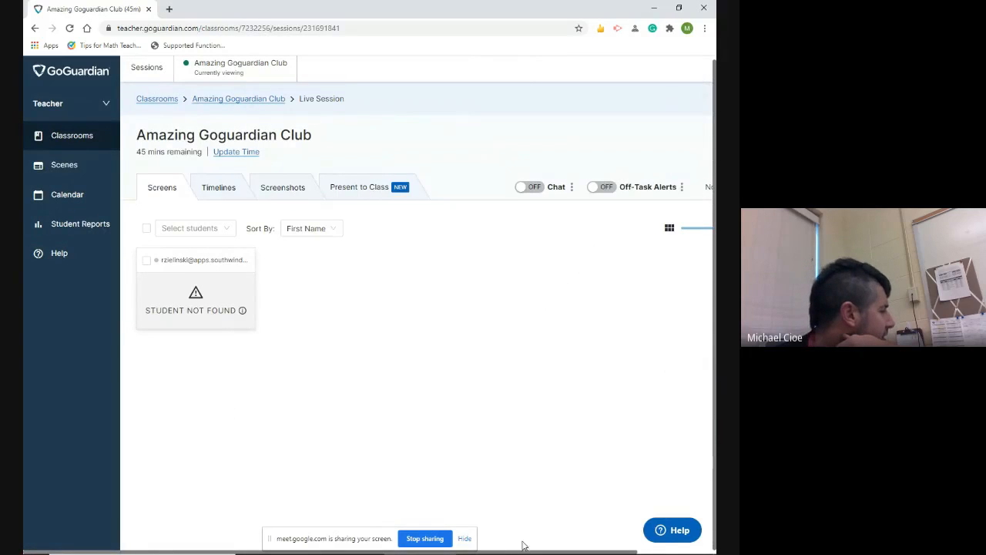
- Show the scenes available for the live Amazing Goguardian Club session
{"action": "left_click_drag", "start_coordinate": [532, 553], "coordinate": [618, 553]}
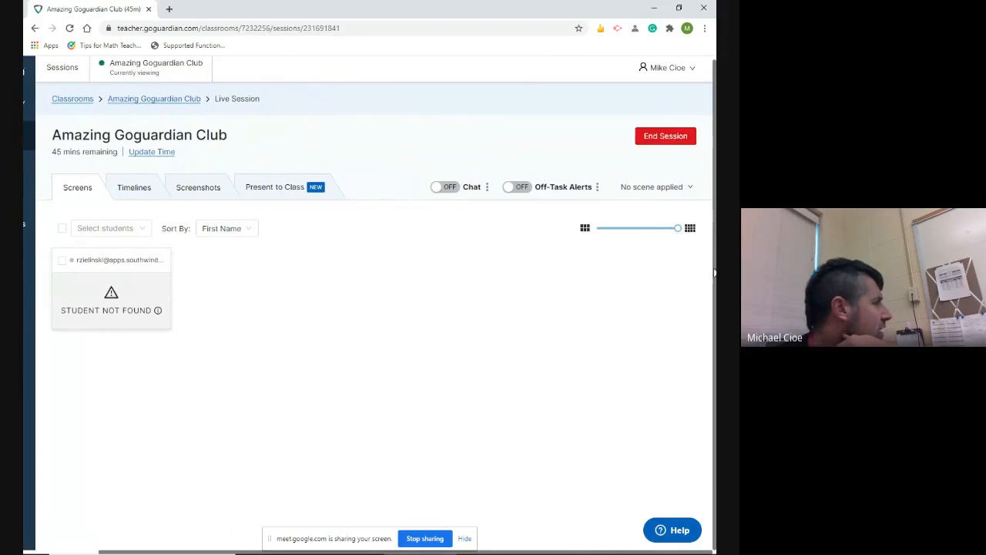
{"action": "left_click", "coordinate": [693, 187]}
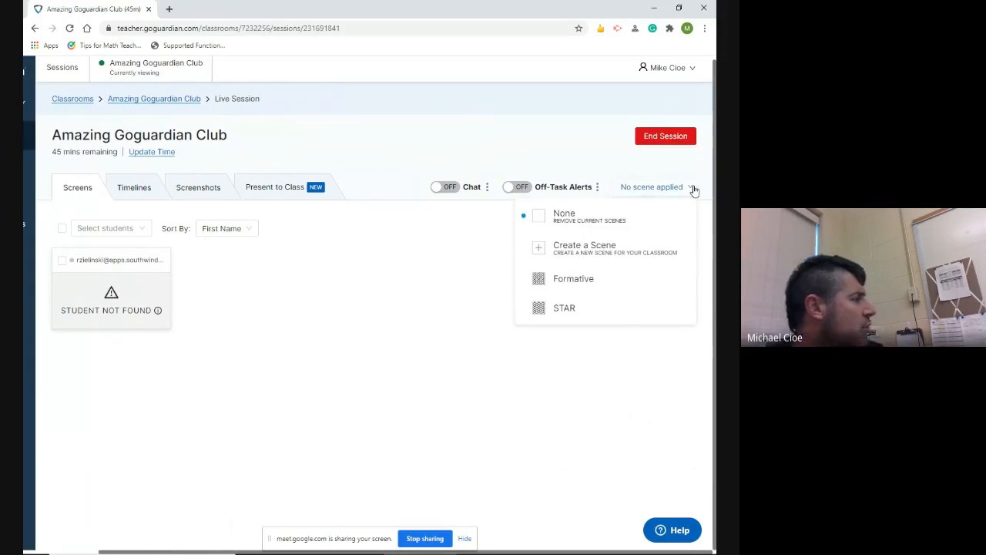